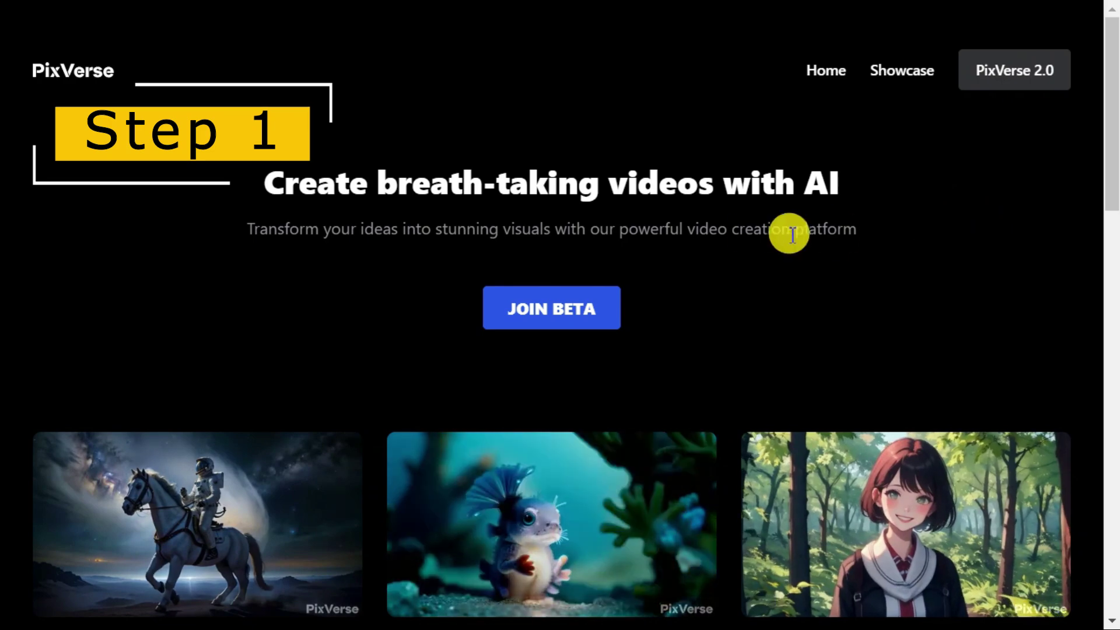
Look through the sample AI videos and their prompts on the PixVerse home page
scroll(726, 274, "down", 3)
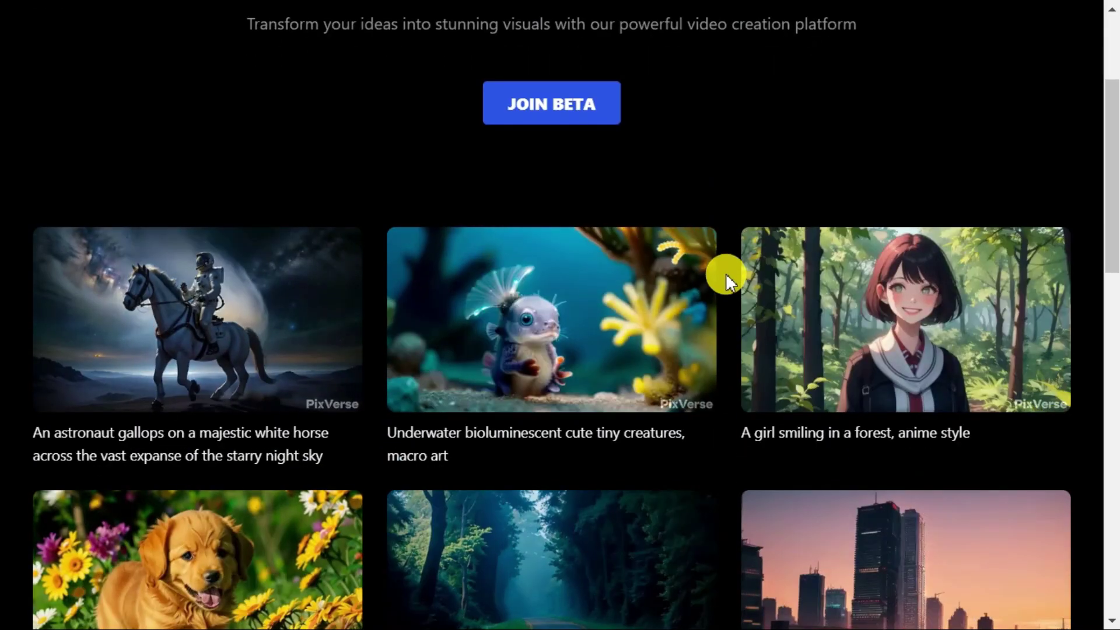
scroll(726, 273, "down", 5)
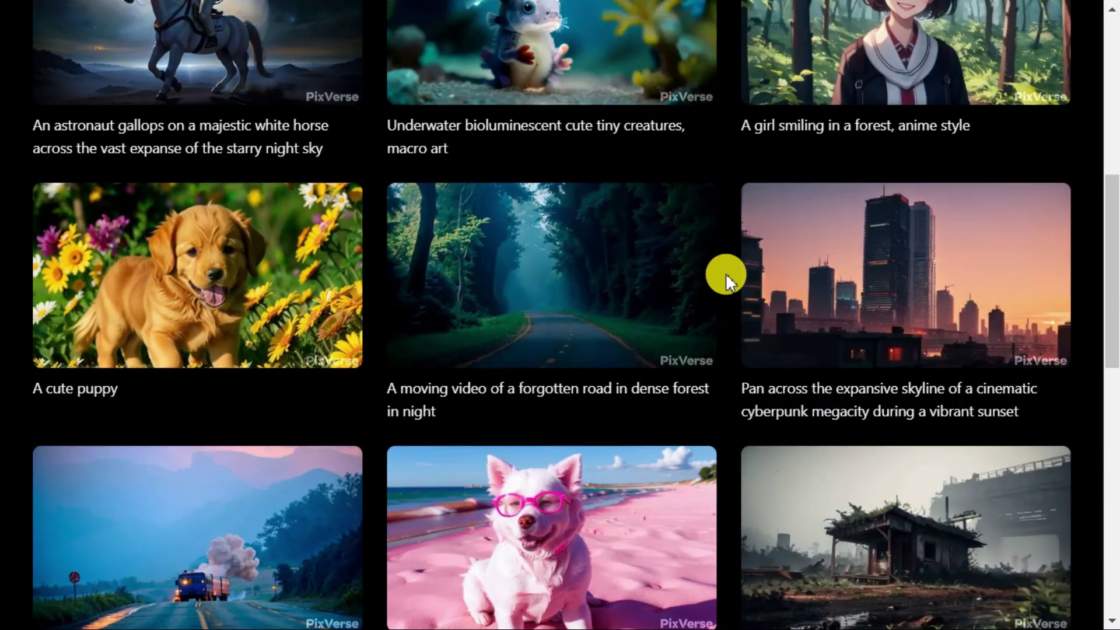
scroll(726, 273, "down", 2)
scroll(726, 273, "down", 2)
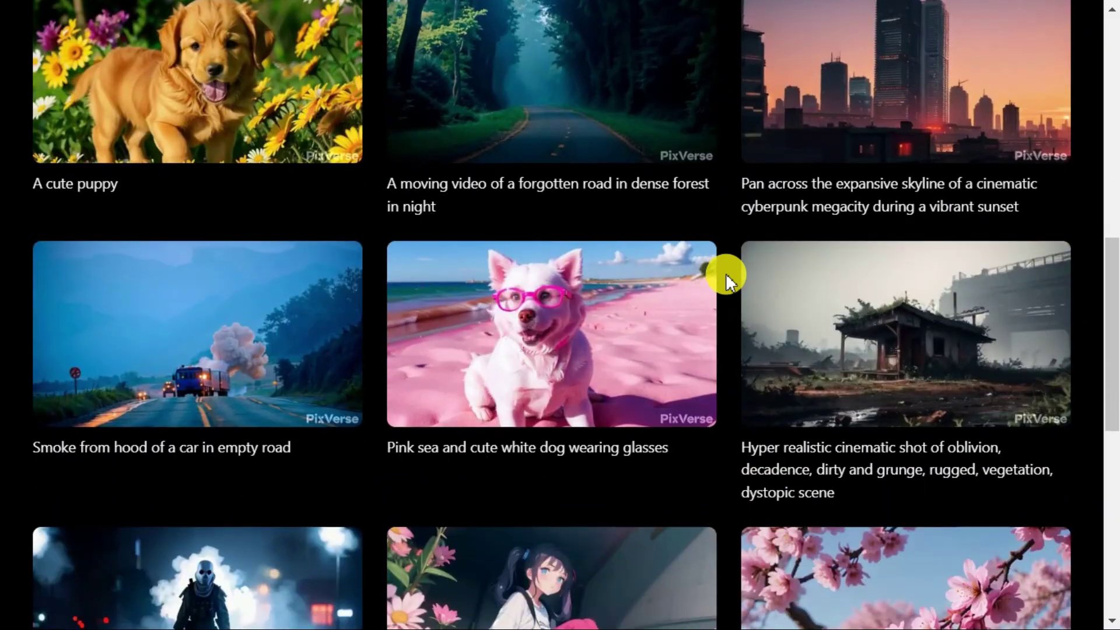
scroll(726, 273, "down", 3)
scroll(726, 273, "down", 5)
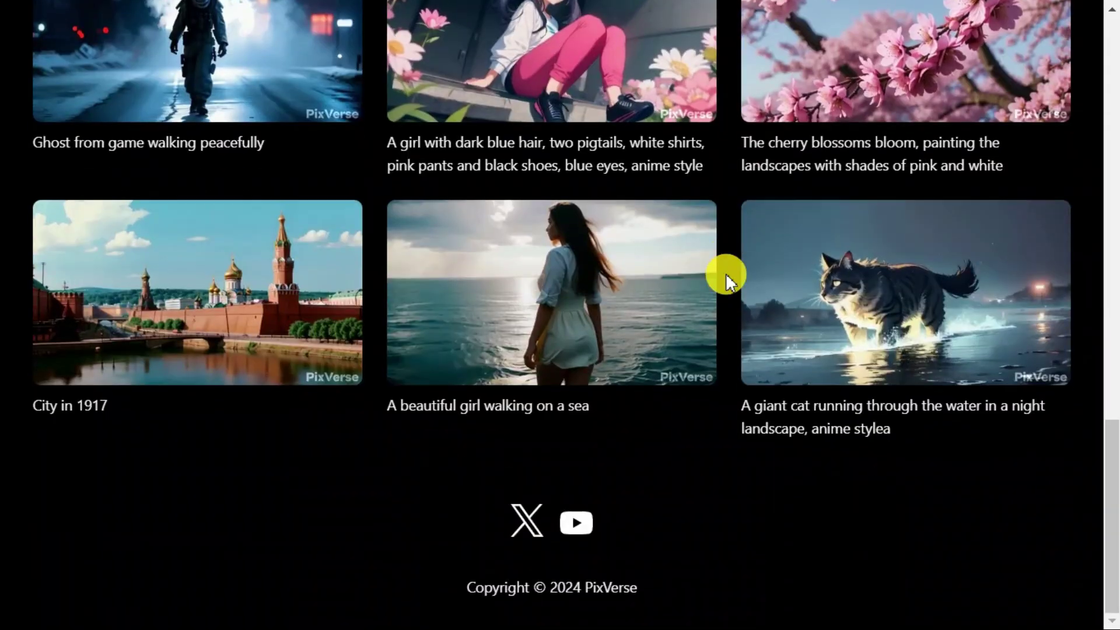
scroll(726, 273, "up", 8)
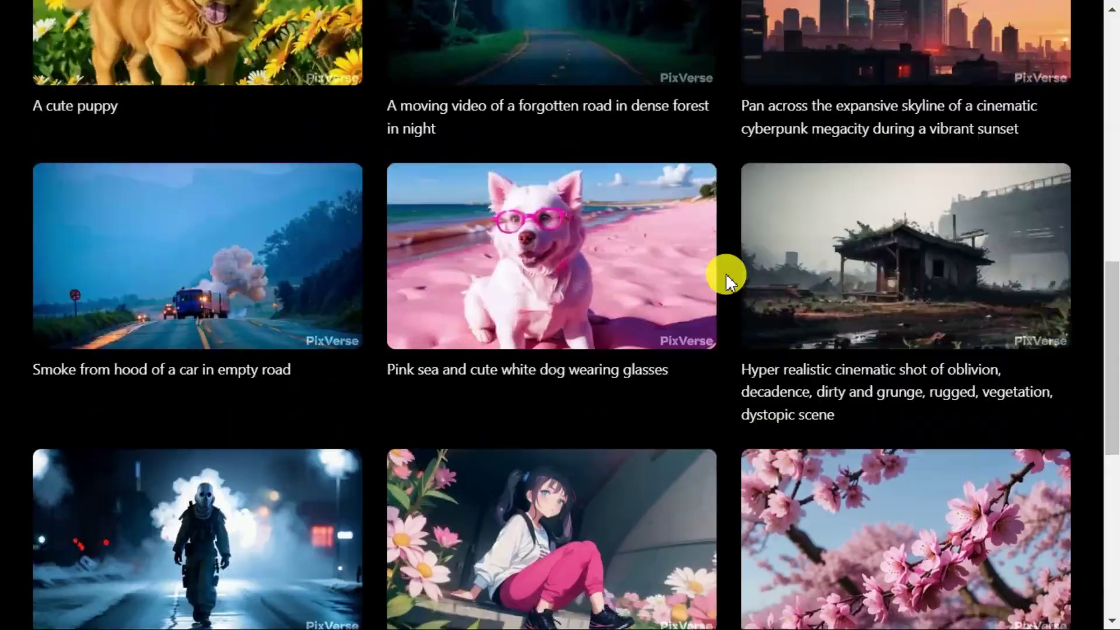
scroll(726, 273, "up", 12)
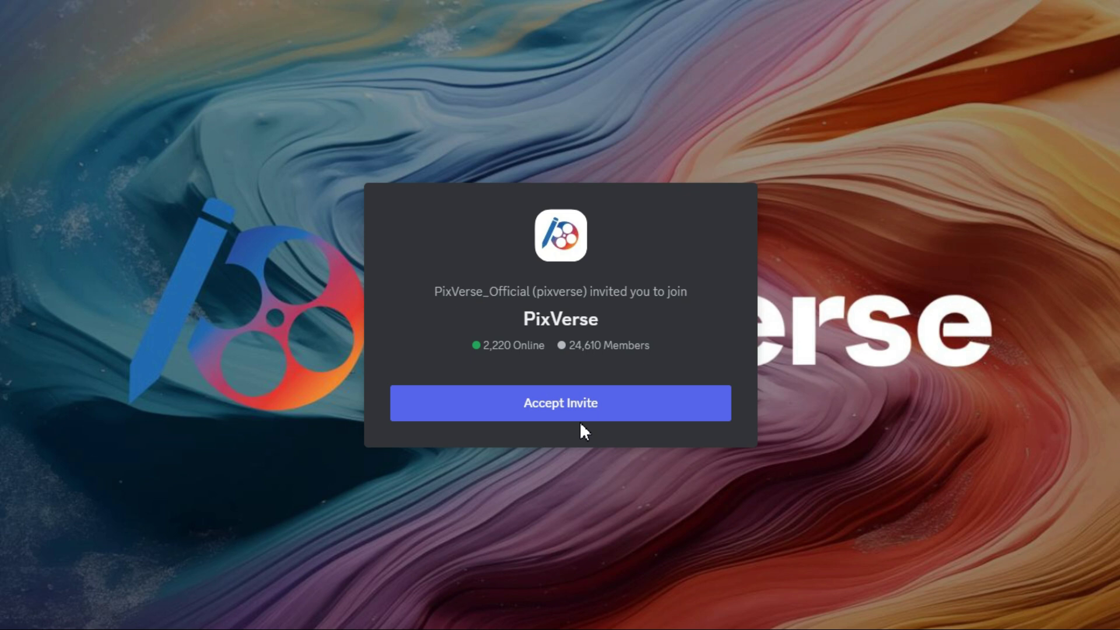
Accept the invitation to the PixVerse Discord server and open the generate-room-1 channel
left_click(615, 407)
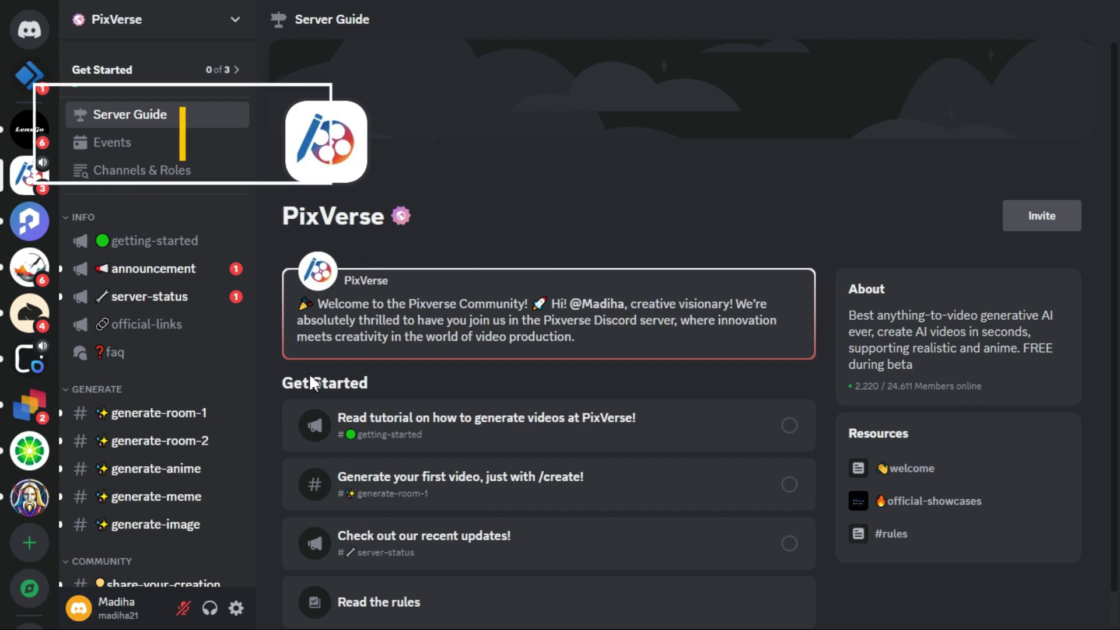
mouse_move(189, 434)
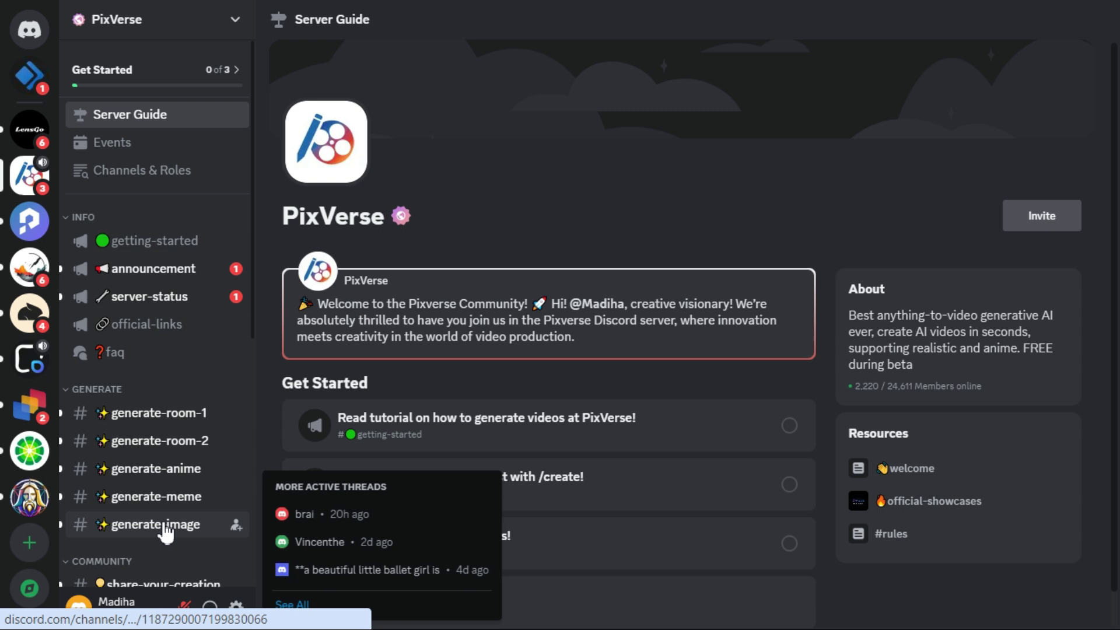
left_click(168, 416)
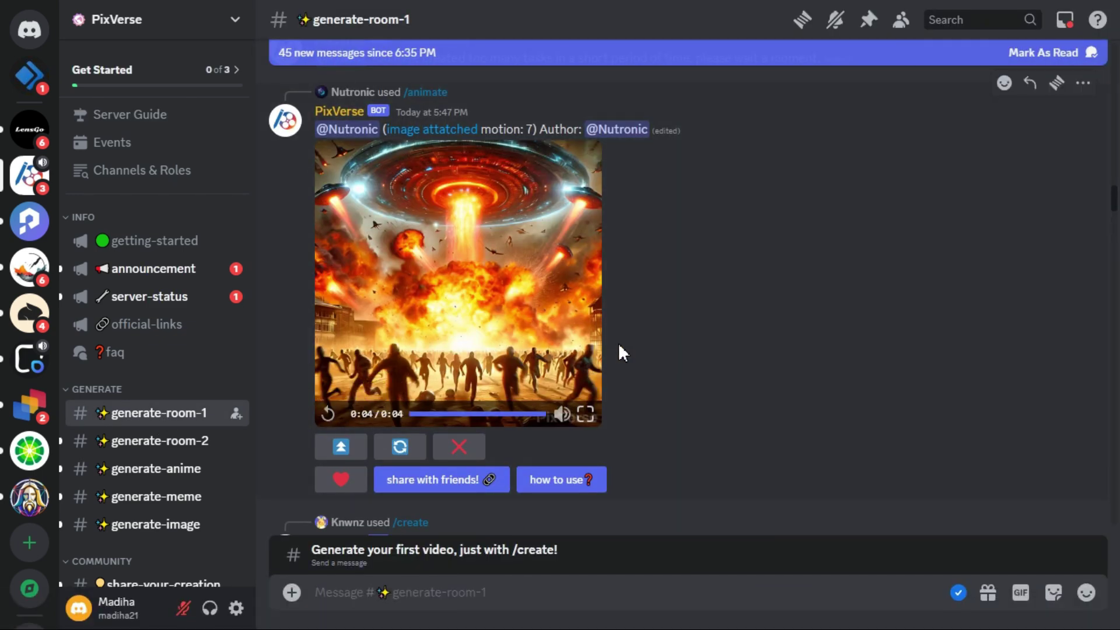
Browse other members' generated videos in the channel and play the fourth clip of the woman in a red kimono
scroll(618, 342, "down", 5)
scroll(618, 342, "down", 10)
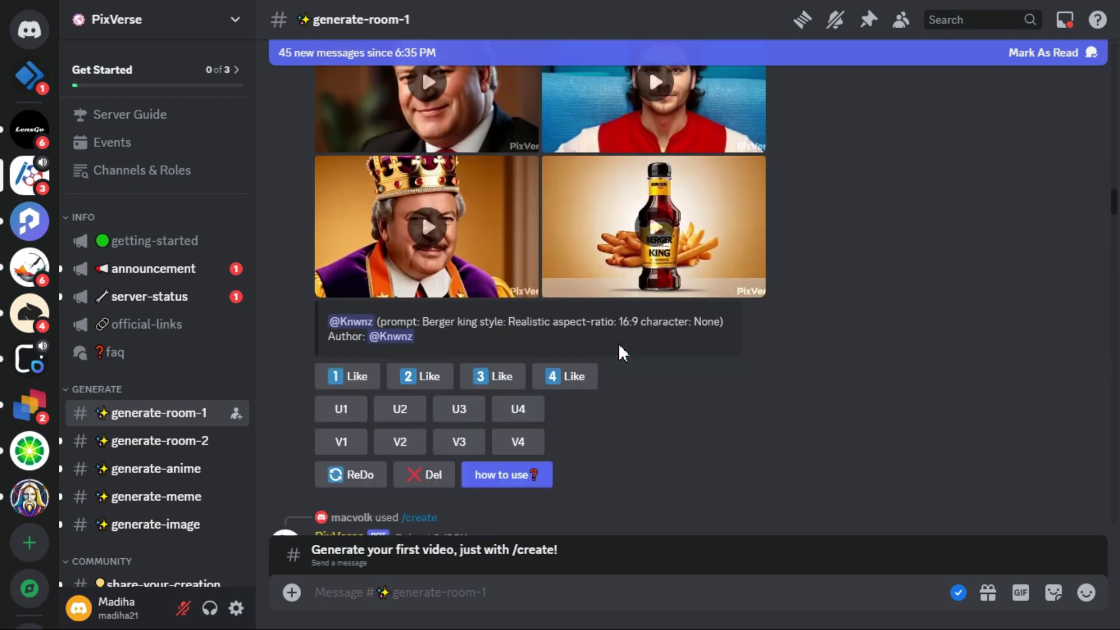
scroll(620, 346, "down", 3)
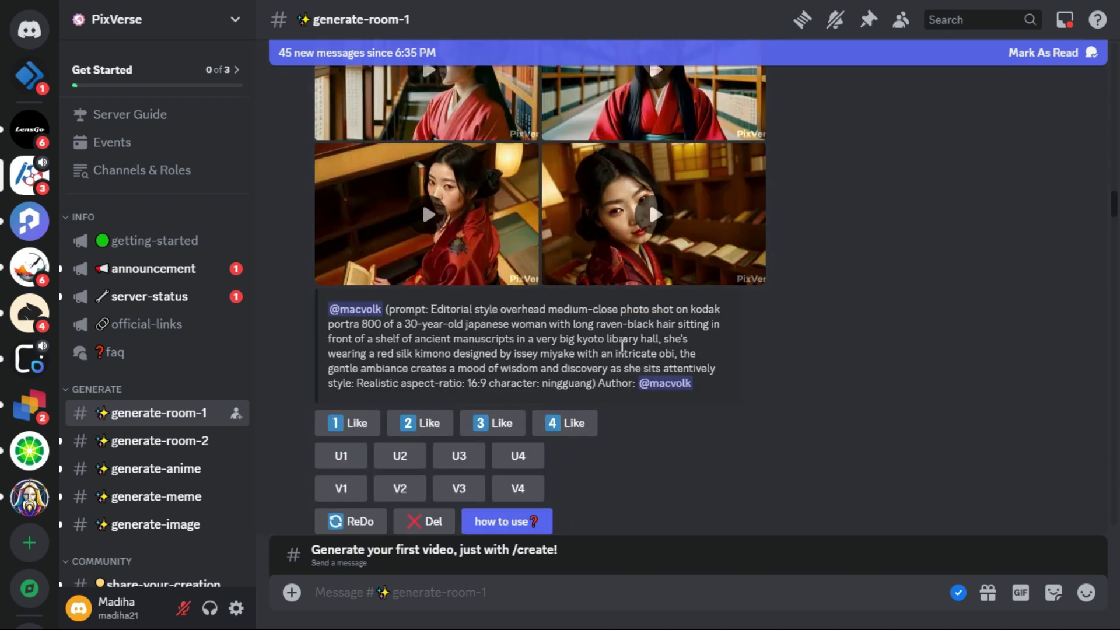
scroll(501, 267, "up", 1)
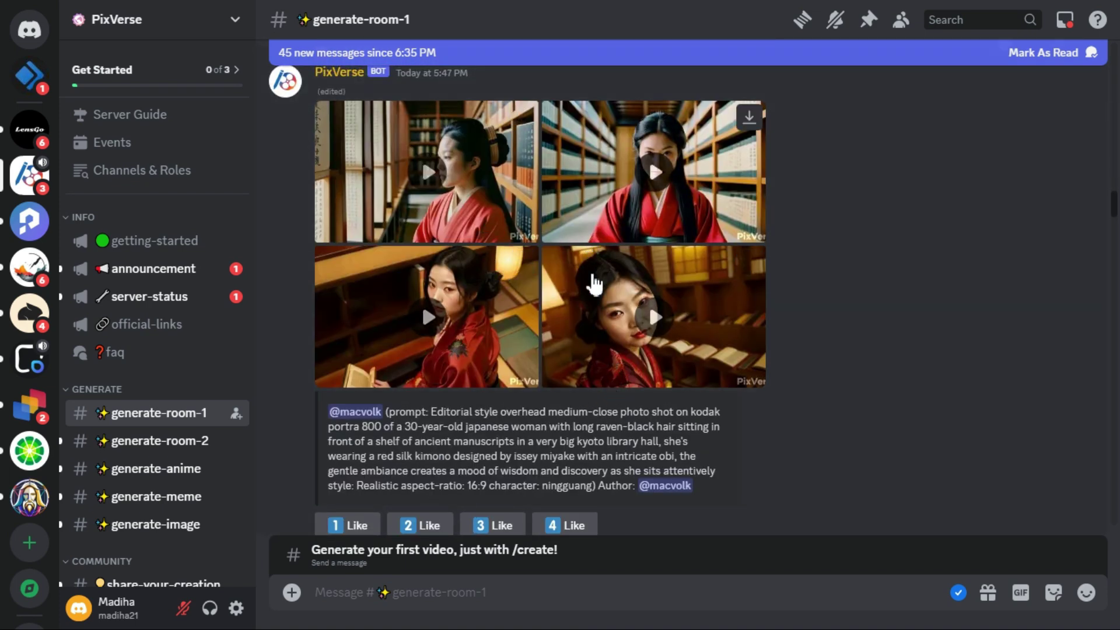
left_click(656, 320)
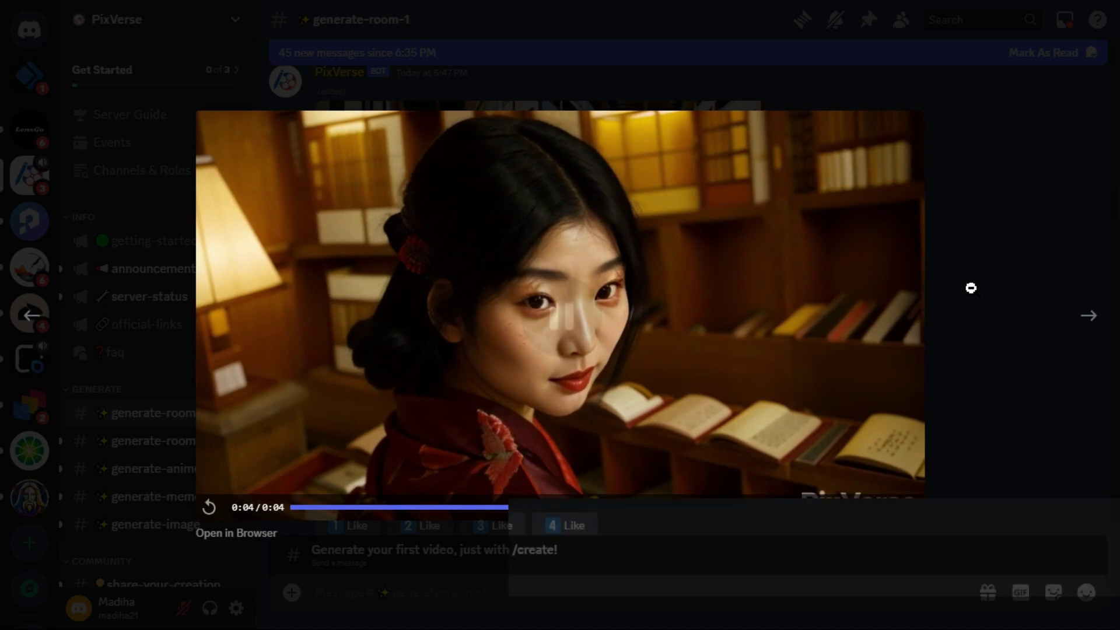
left_click(971, 286)
left_click_drag(549, 426, 671, 470)
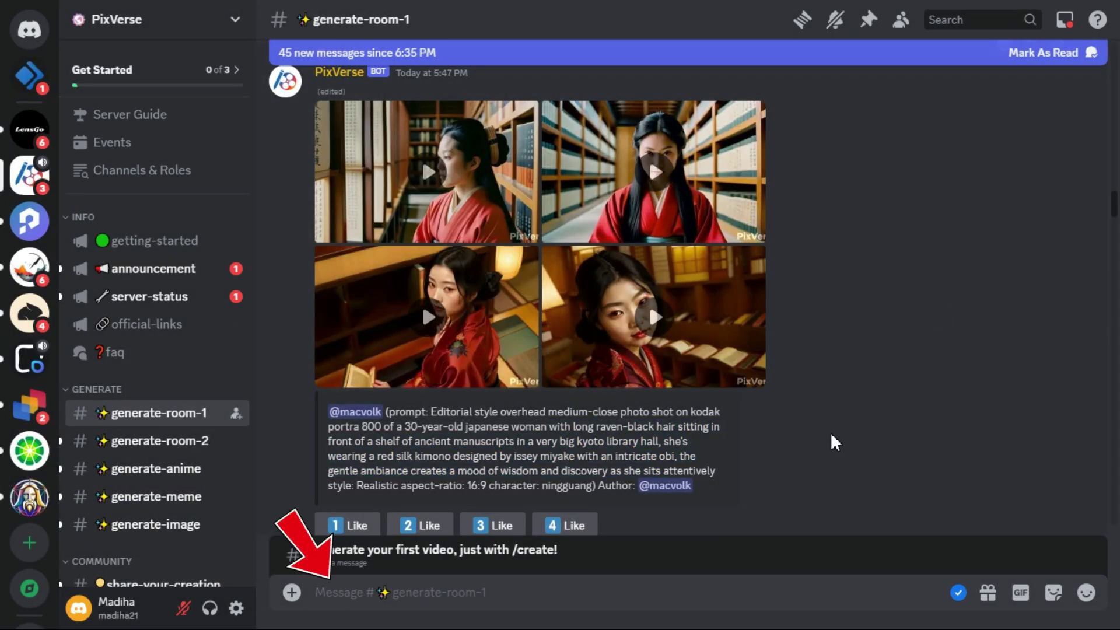
Start a /create_single command in generate-room-1 with the prompt "Beautiful girl, walking on a street, cinematic."
scroll(834, 445, "down", 5)
scroll(1116, 157, "down", 15)
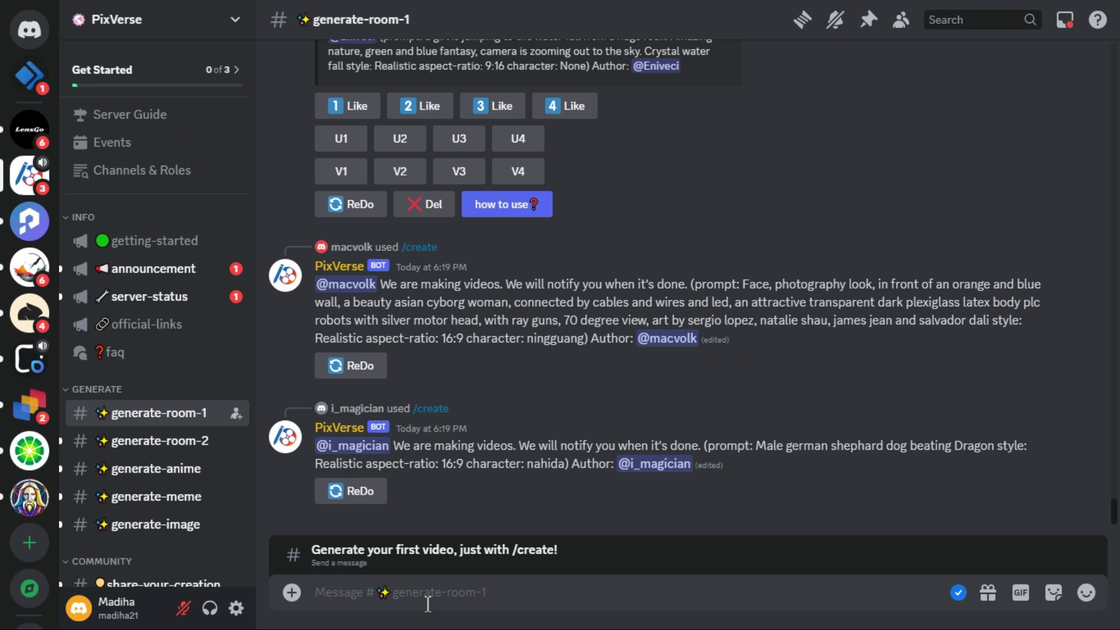
type("/")
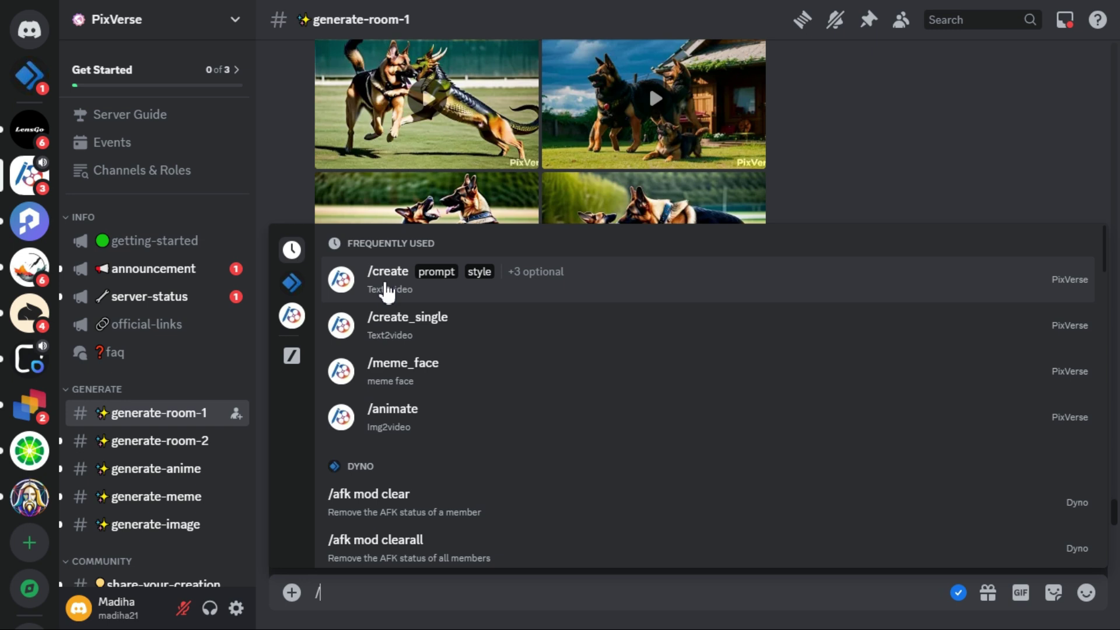
left_click(373, 333)
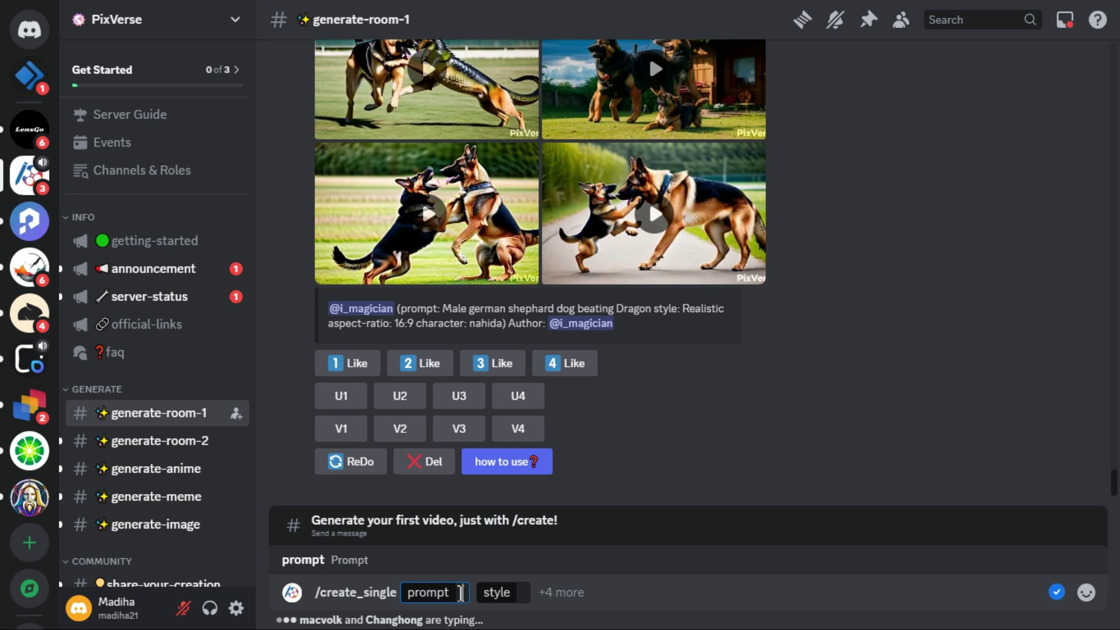
type("Beautiful girl, walking on a street, cinematic.")
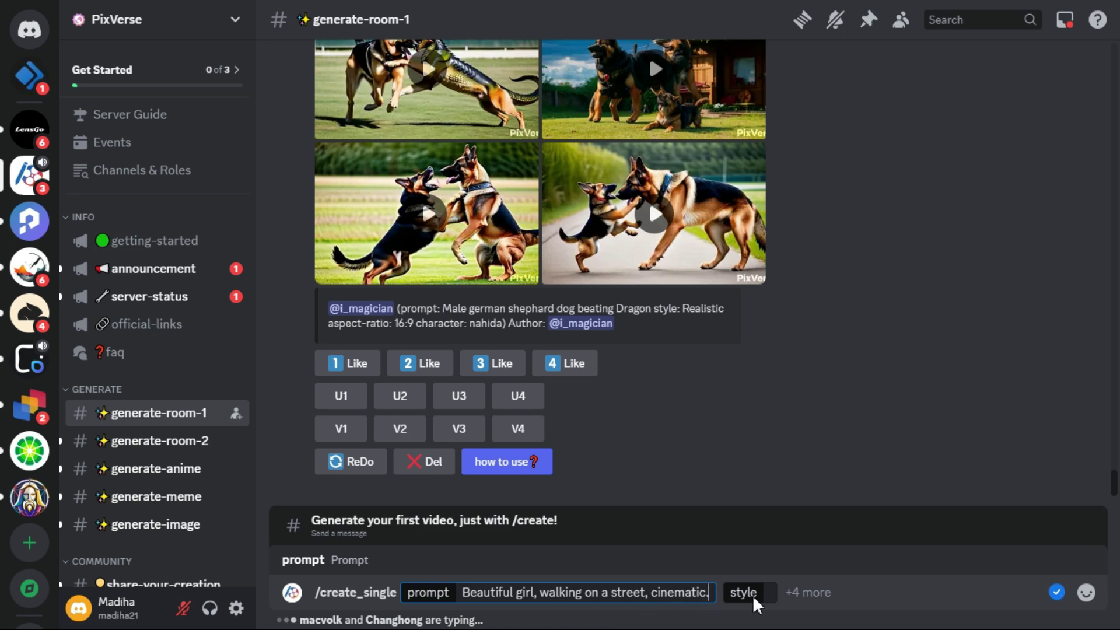
Set the video's style to Realistic and its aspect ratio to 16:9, and submit the command
left_click(773, 593)
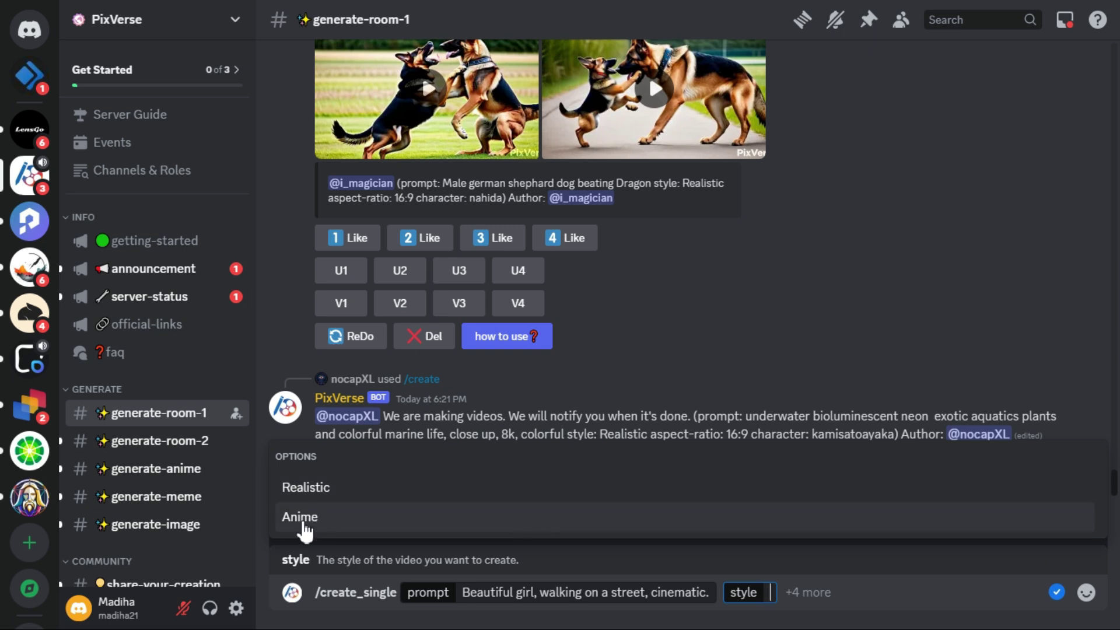
left_click(306, 488)
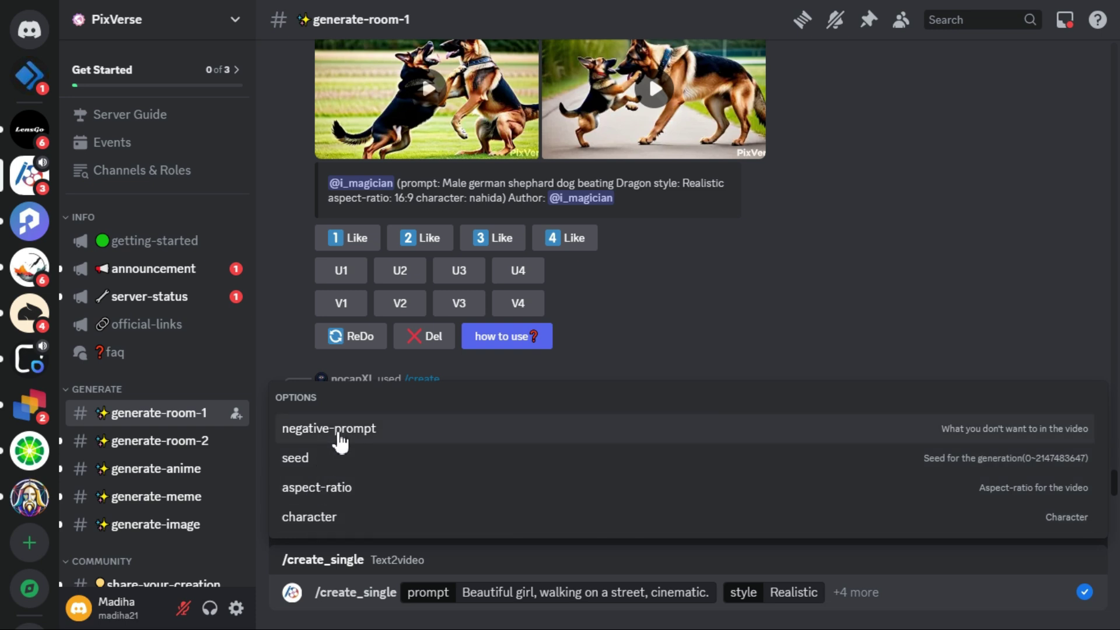
left_click(318, 489)
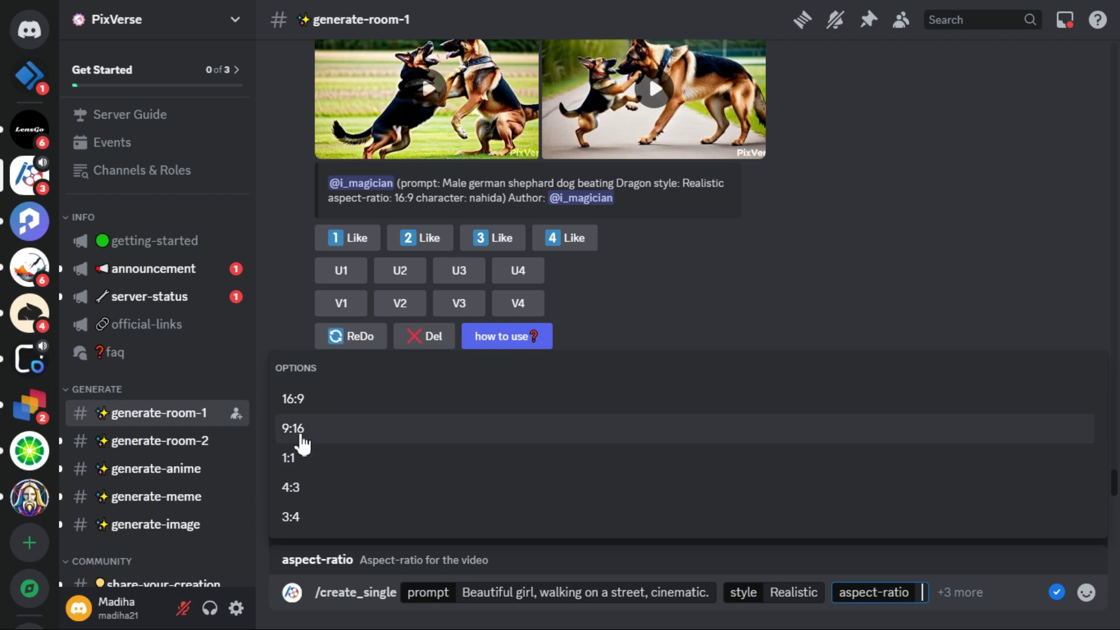
left_click(311, 400)
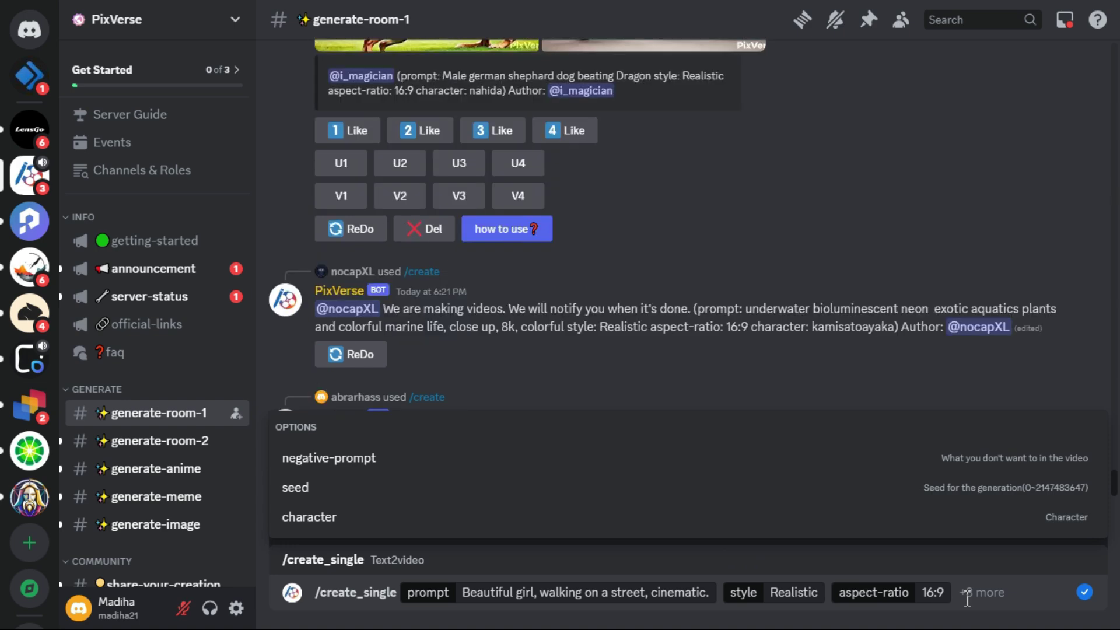
key("Return")
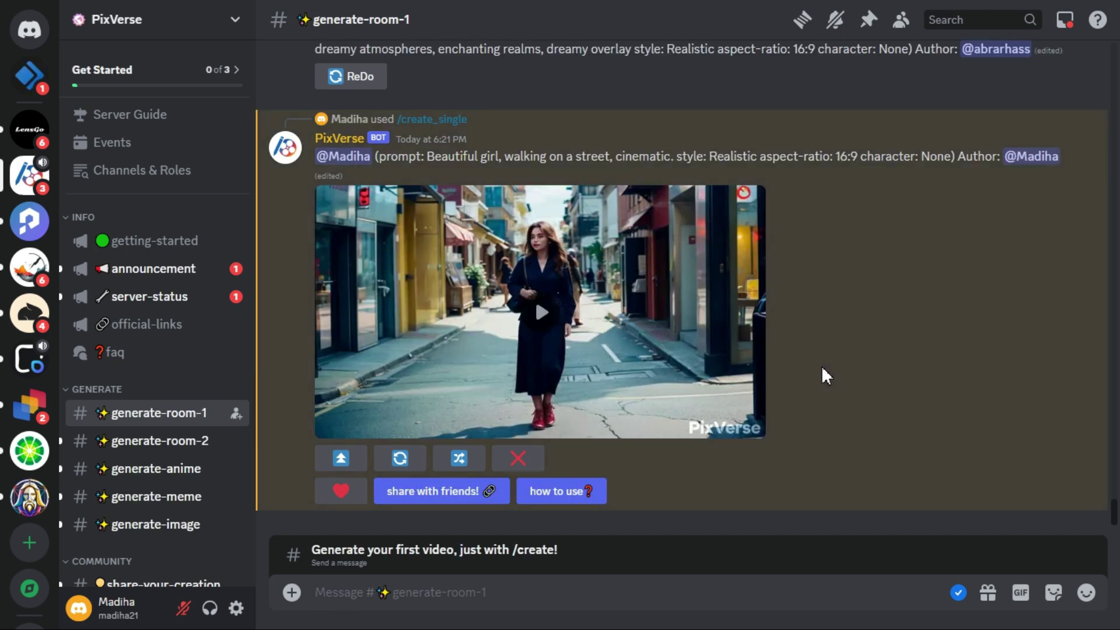
Play the generated video of the girl walking on a street
left_click(543, 315)
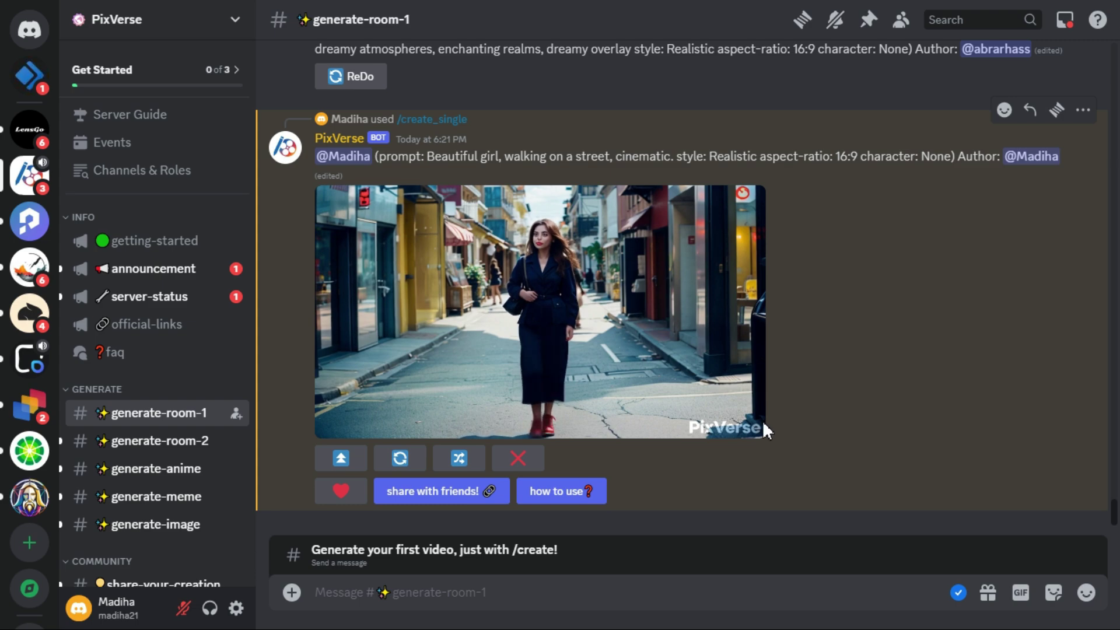
left_click(749, 426)
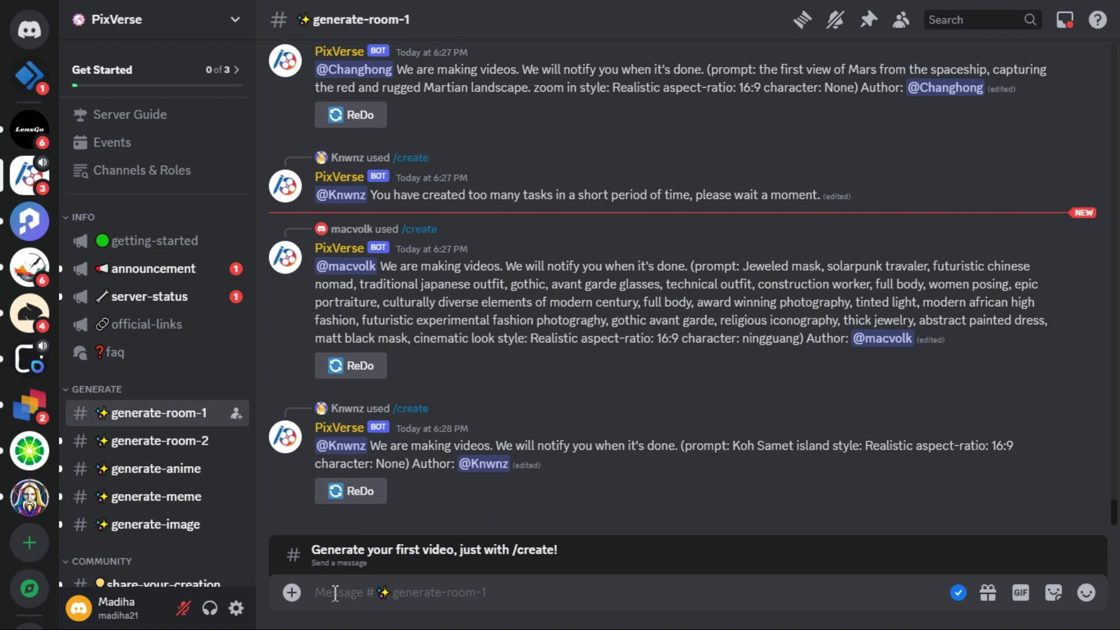
Start a /create command with the prompt "A beautiful woman stands in front of a house, with a happy expression on her face."
type("/")
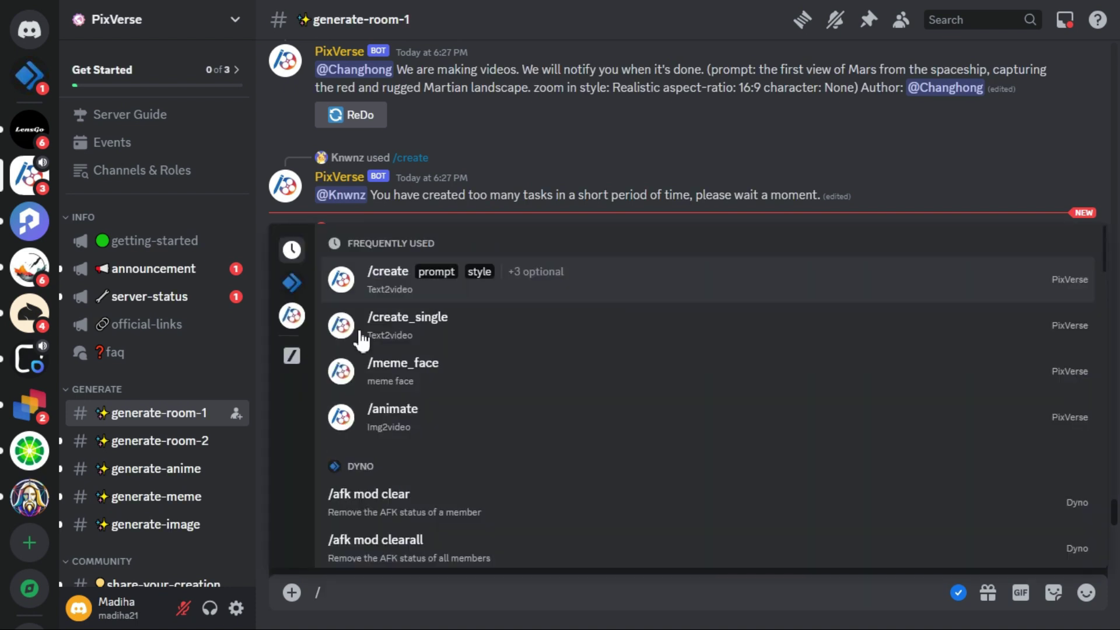
left_click(384, 276)
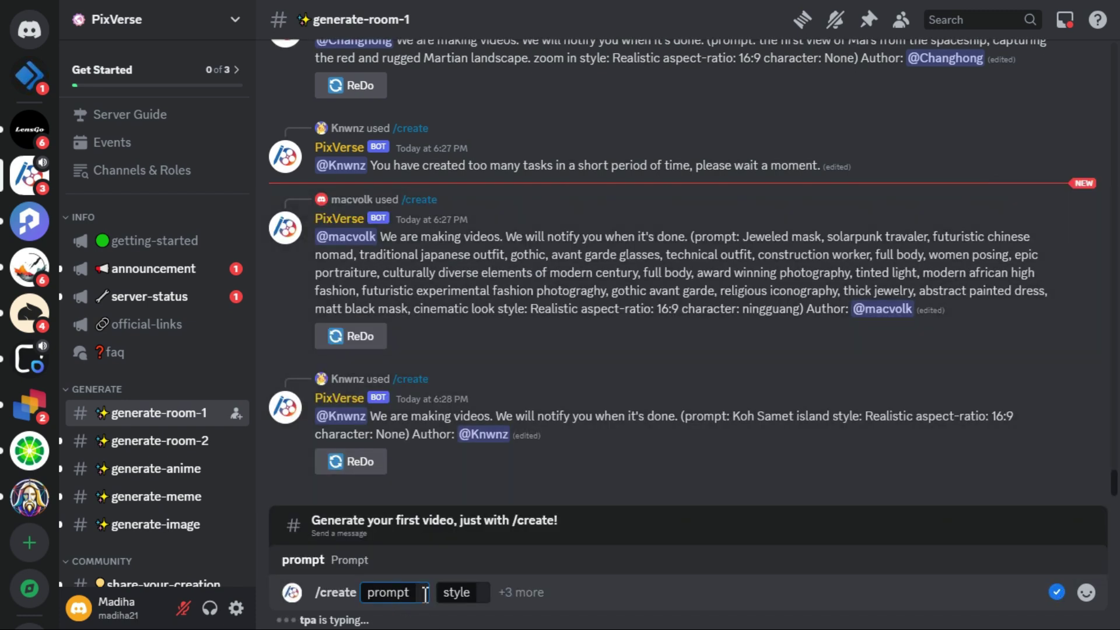
type("A beautiful woman stands in front of a house, with a happy expression on her face.")
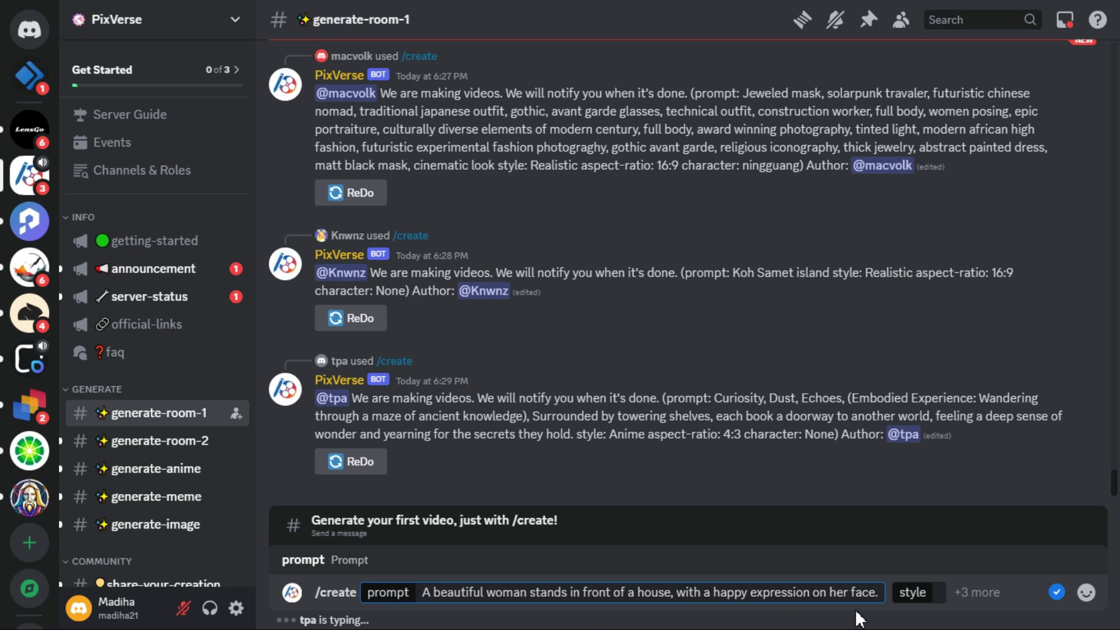
Set the style to Anime, the aspect ratio to 16:9 and the character to nahida, and submit the command
left_click(941, 601)
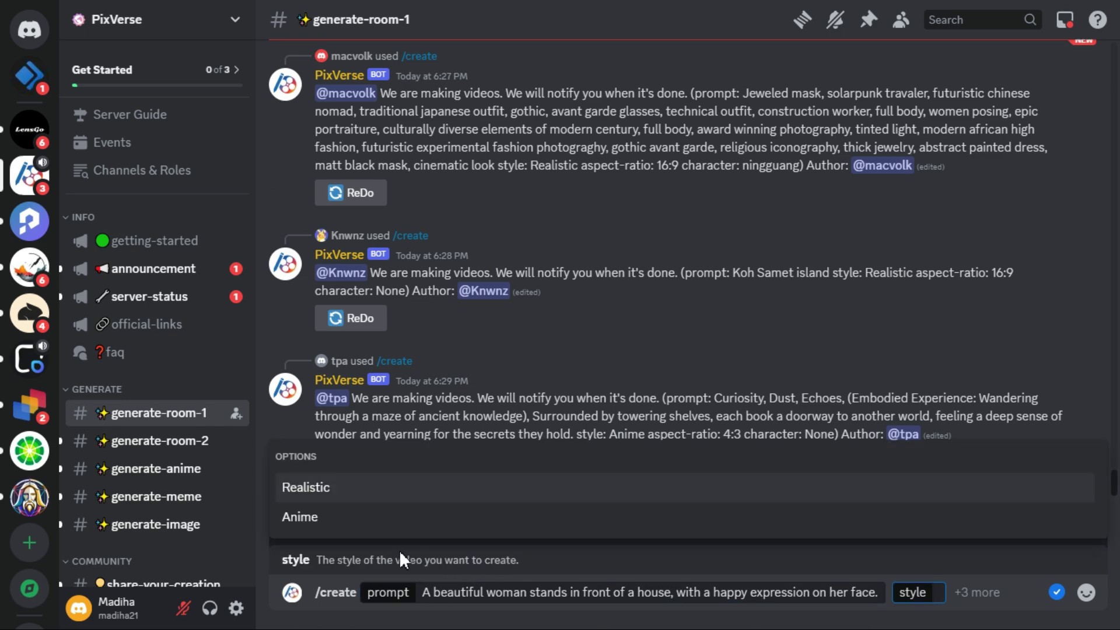
left_click(315, 524)
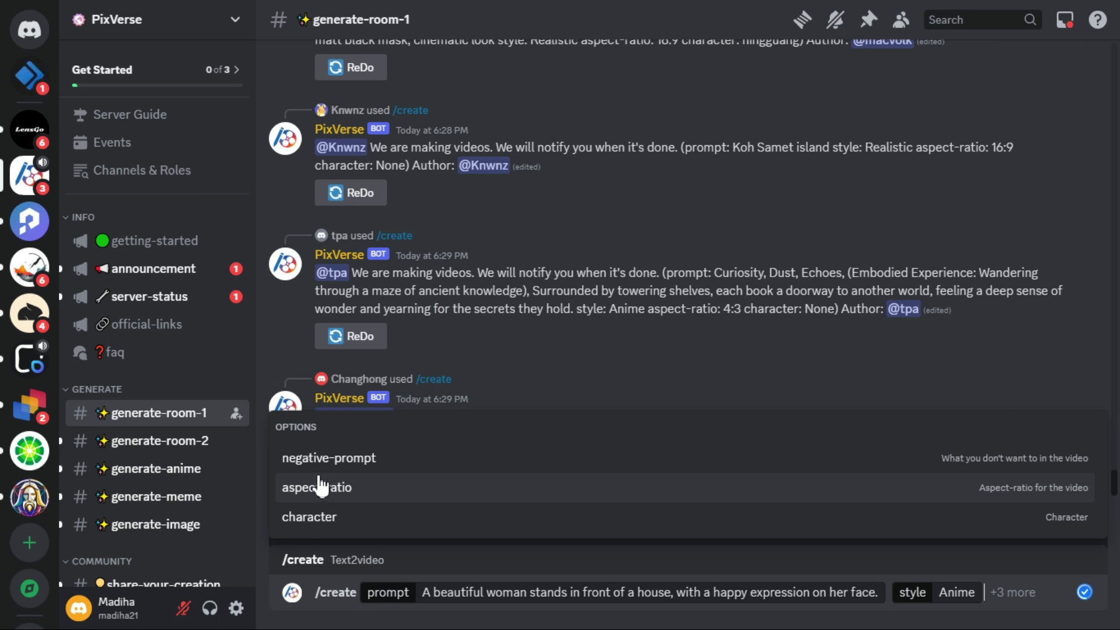
left_click(321, 487)
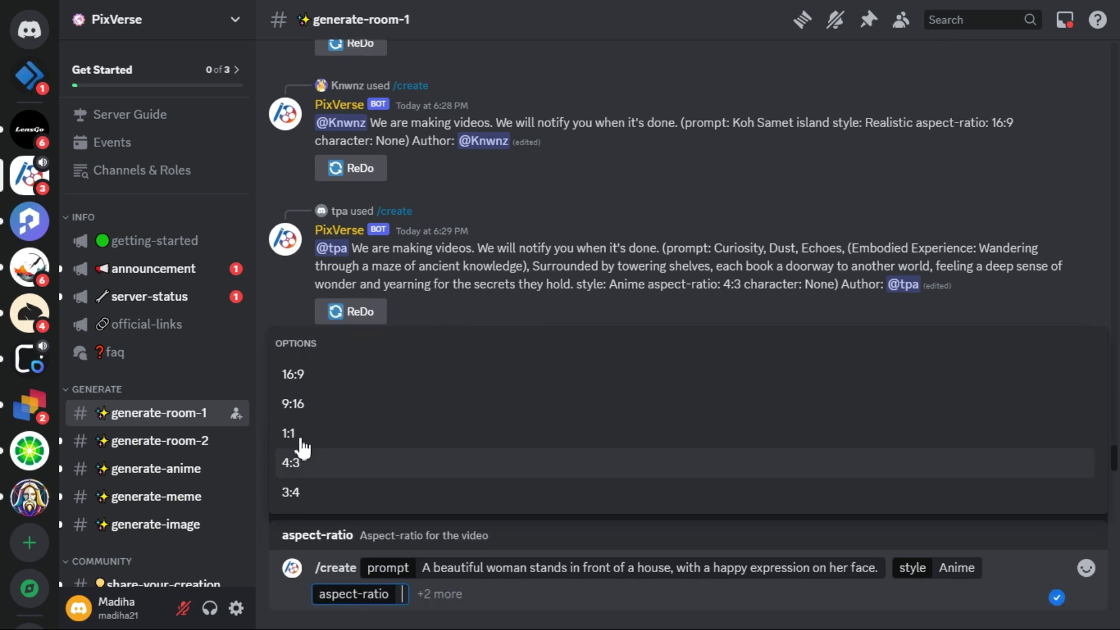
left_click(296, 377)
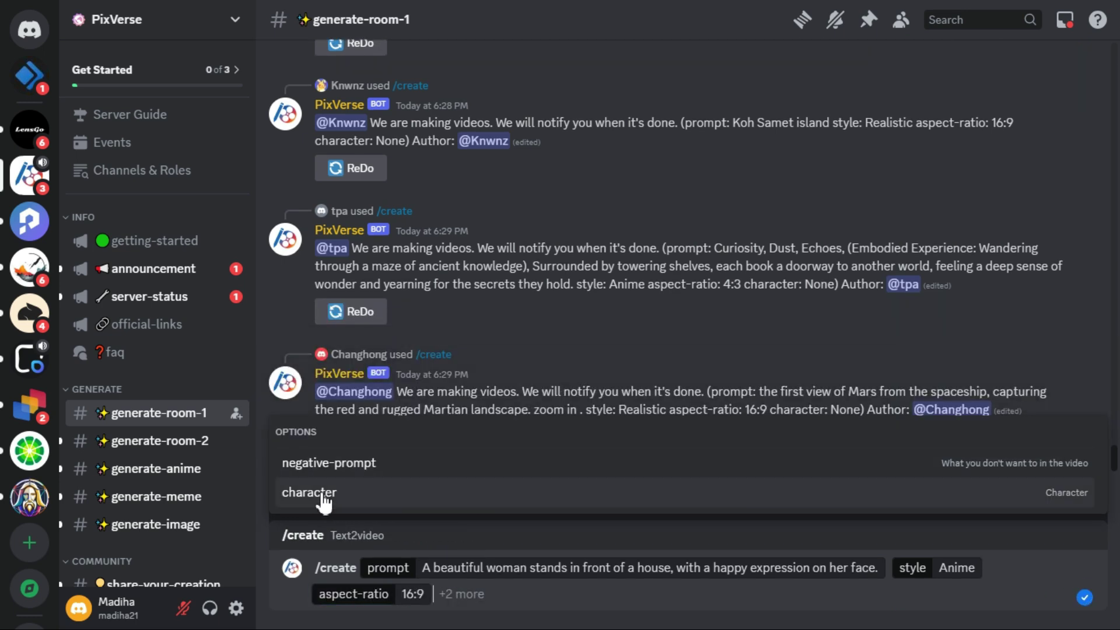
left_click(323, 496)
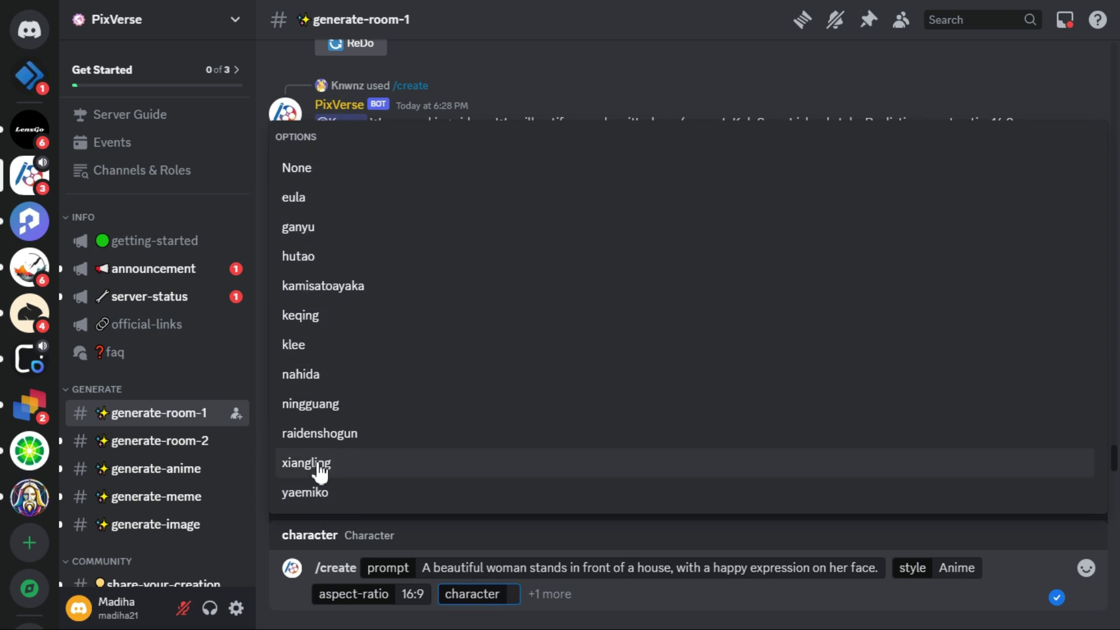
left_click(306, 374)
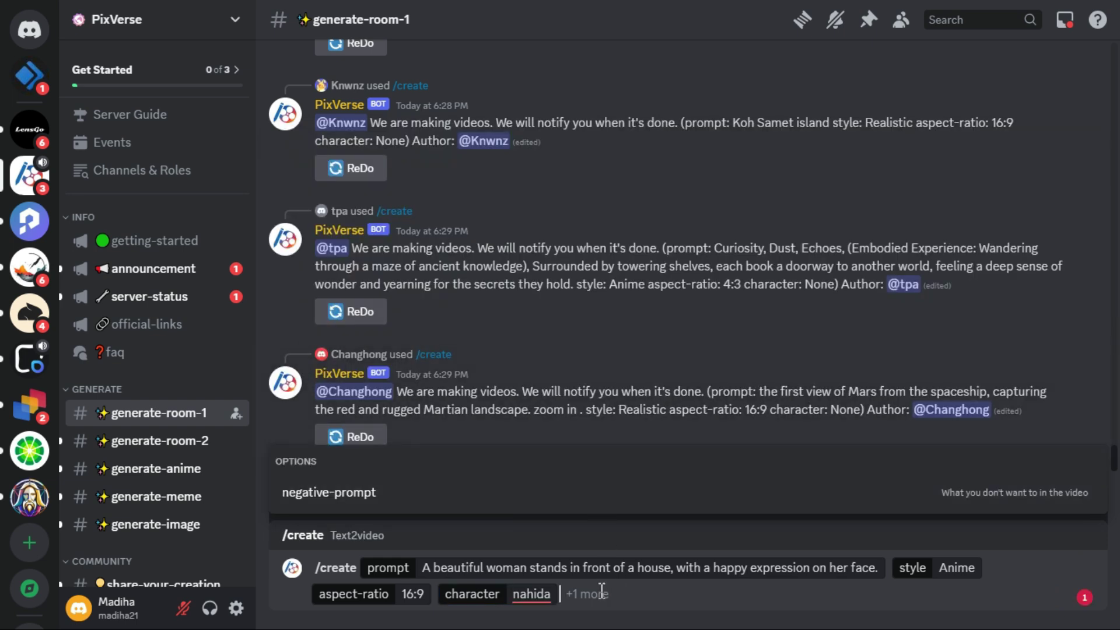
key("Return")
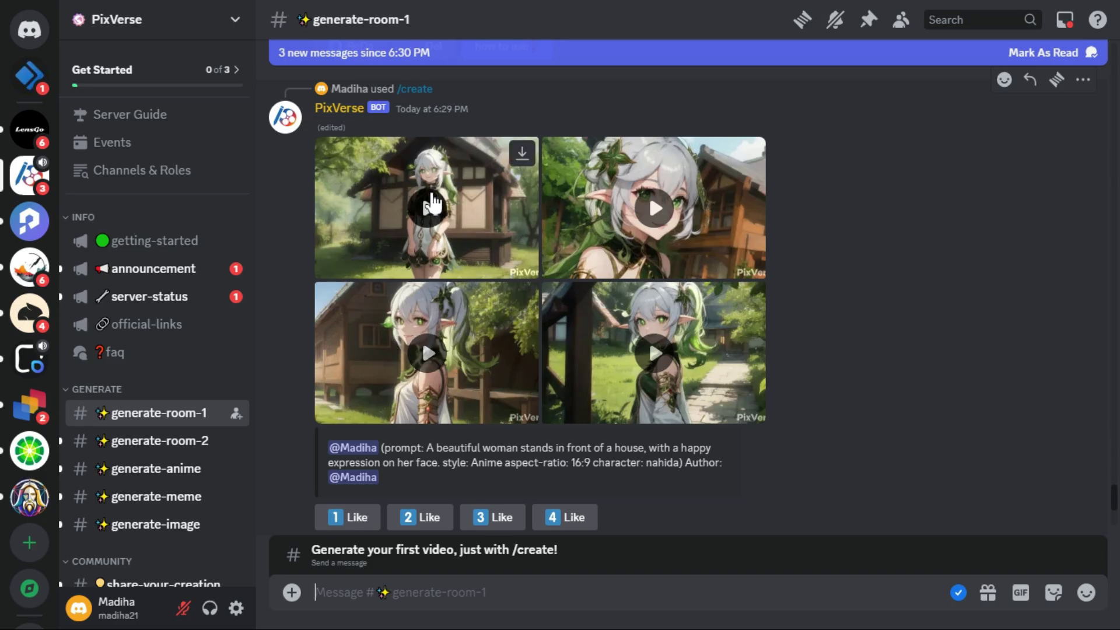
Play the first generated anime video of the woman in front of a house, view the other three and close the viewer
left_click(427, 209)
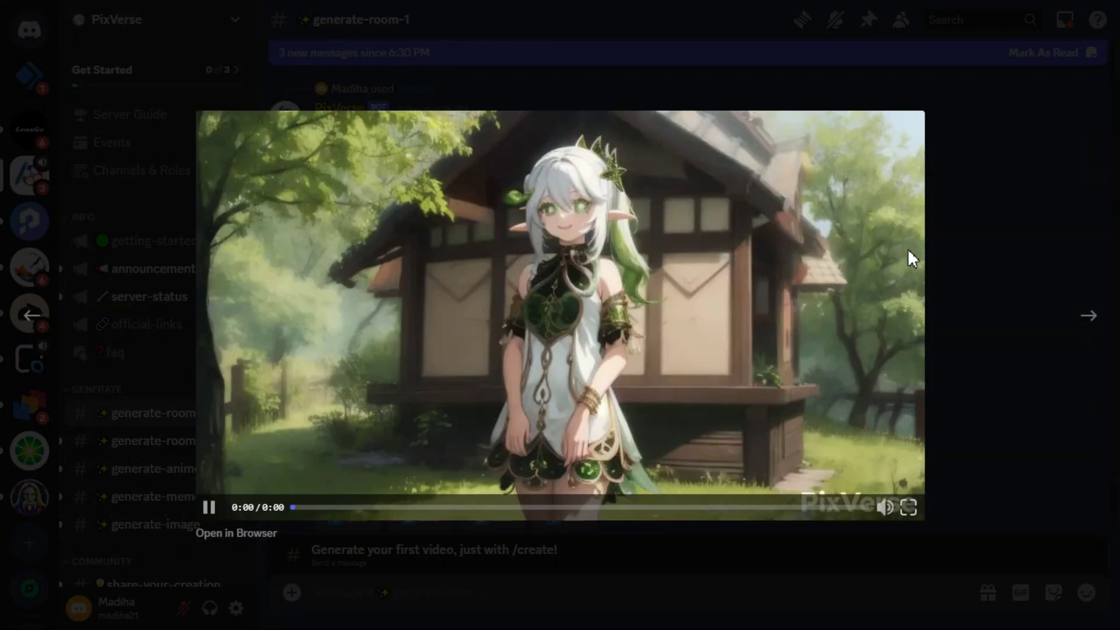
mouse_move(838, 325)
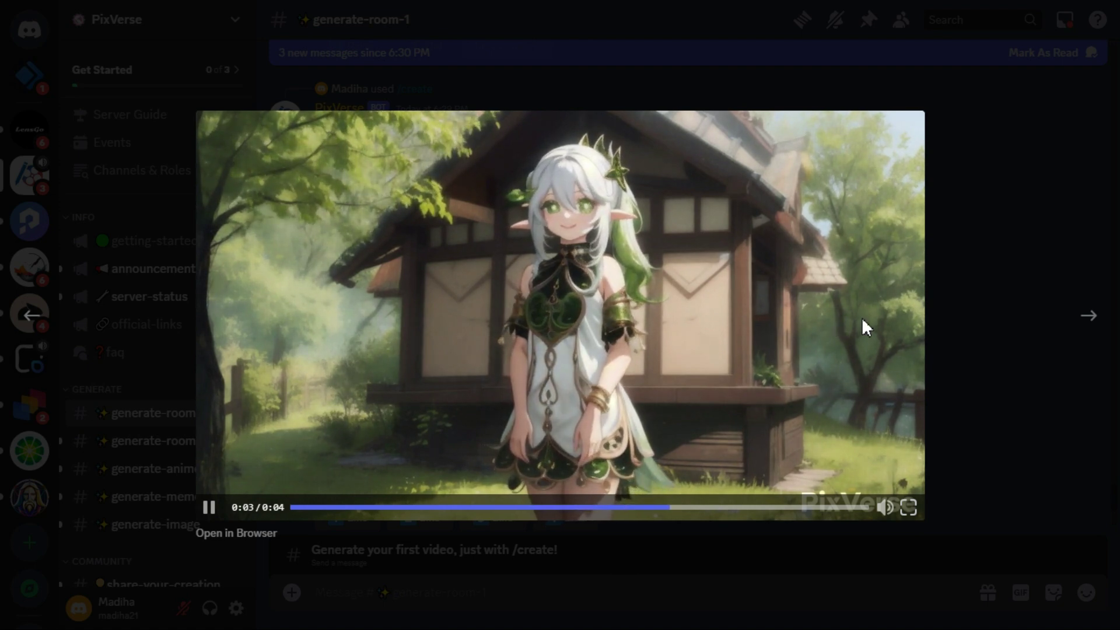
left_click(1089, 318)
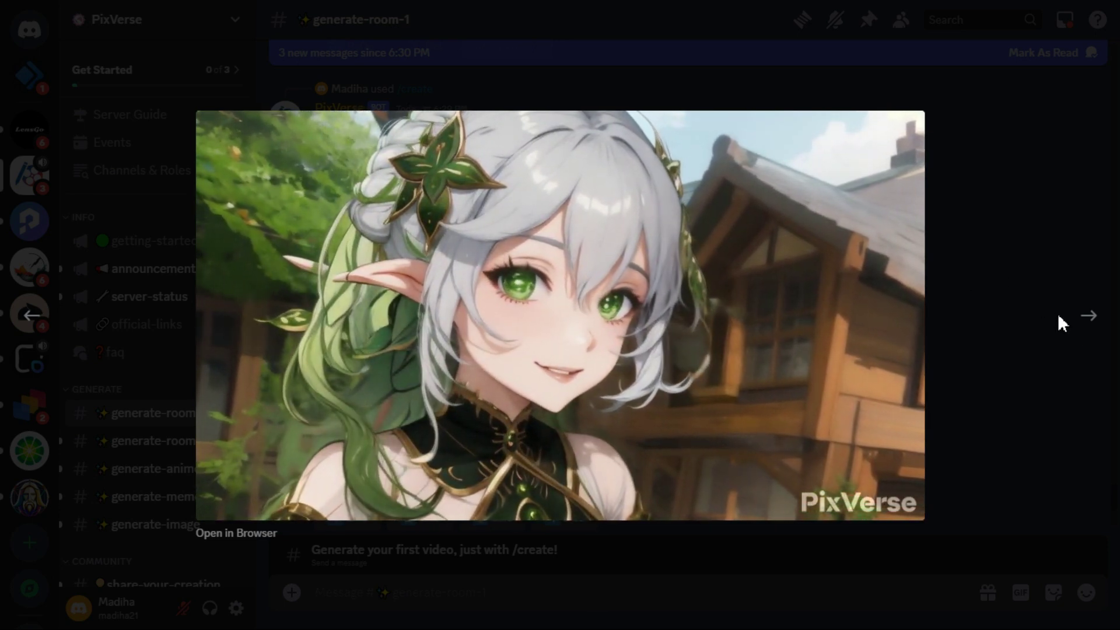
left_click(1089, 319)
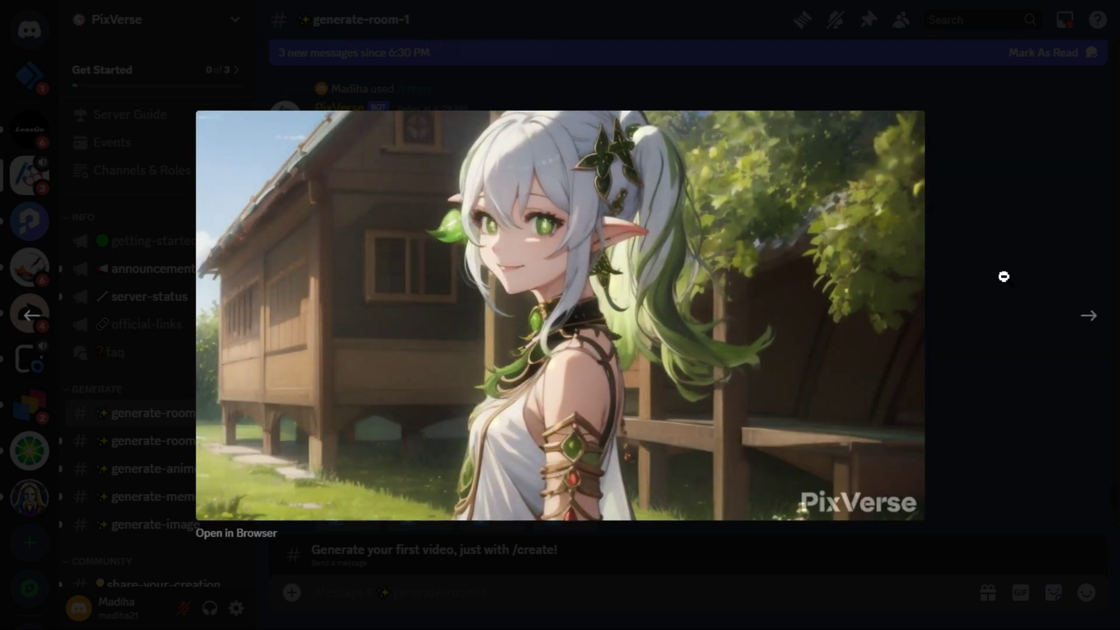
left_click(1089, 319)
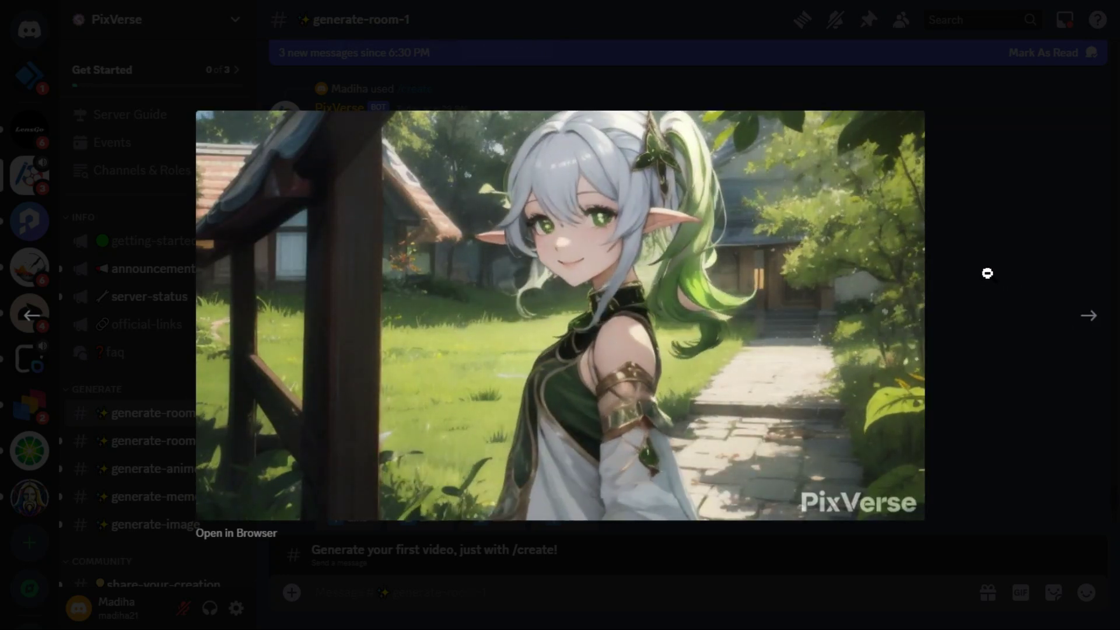
left_click(988, 273)
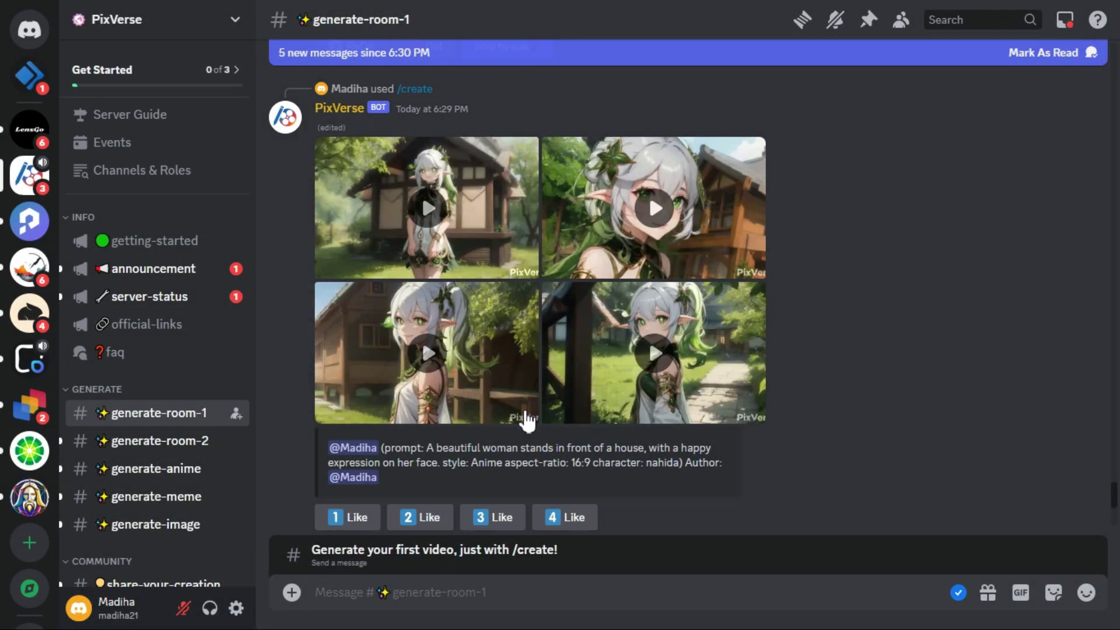
Download the first of the four generated anime videos
left_click(523, 154)
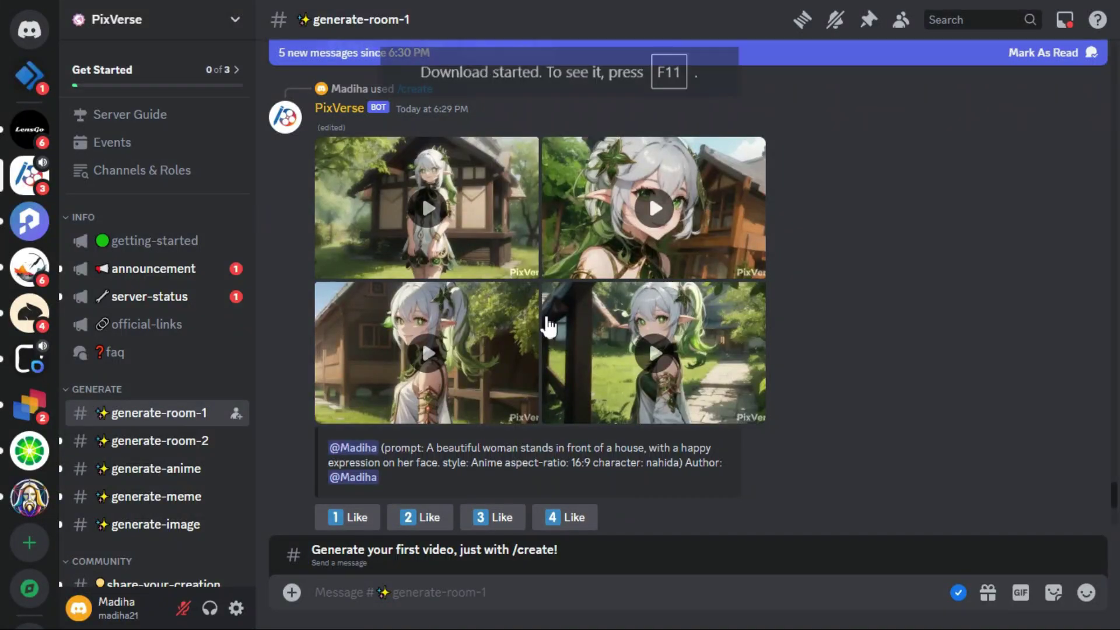
mouse_move(747, 167)
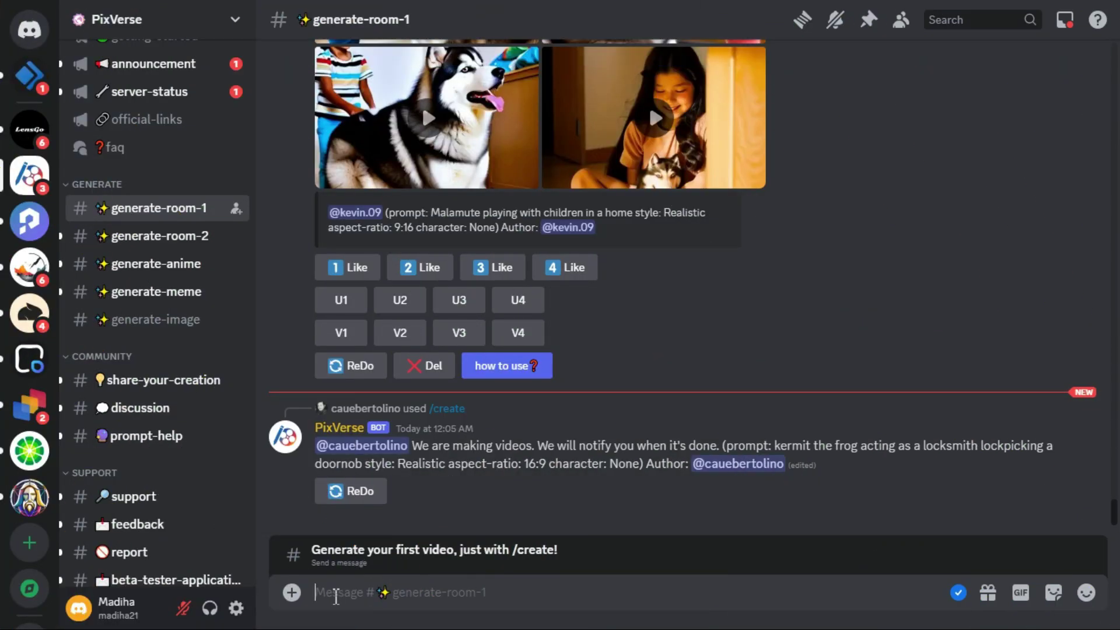
Start a /meme_face command with 2.jpg as the face image and the prompt "Young boy wearing hat"
type("/")
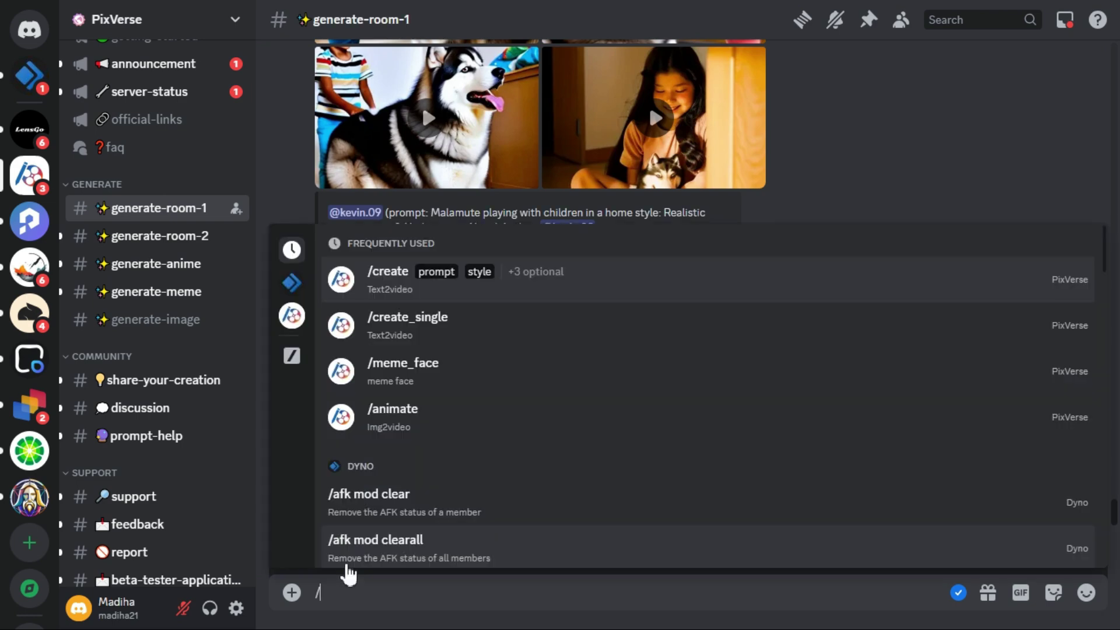
left_click(383, 372)
left_click(382, 471)
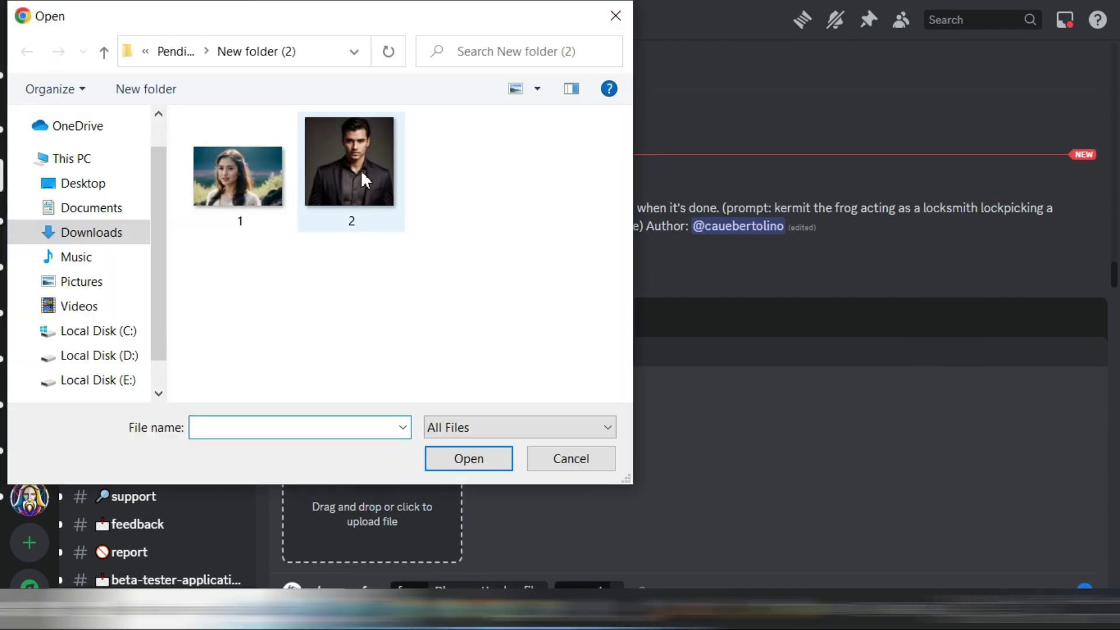
double_click(361, 169)
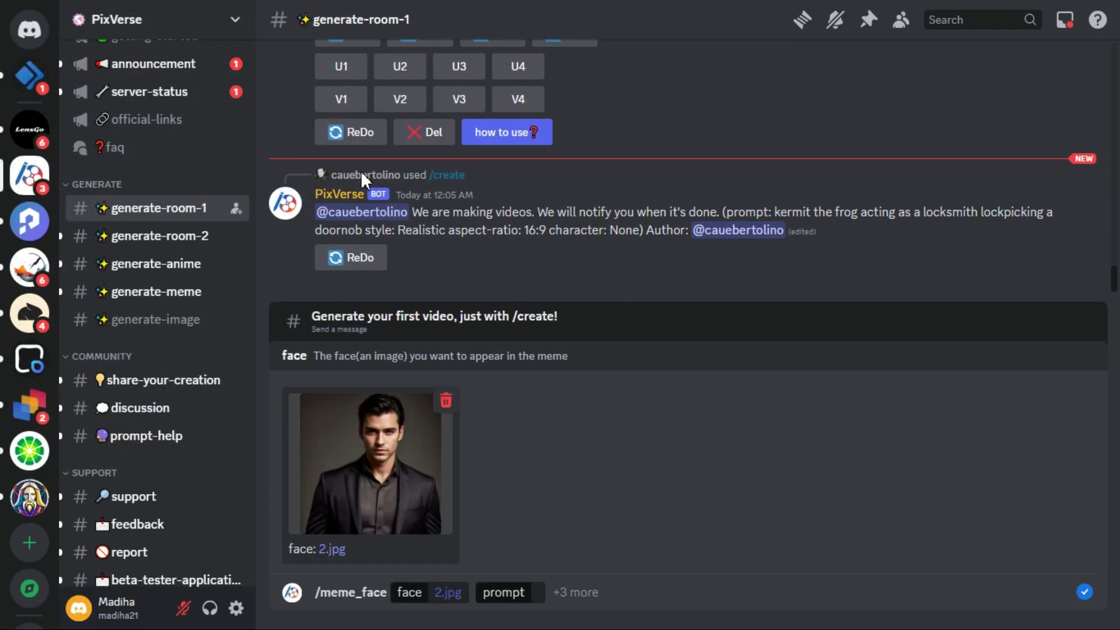
left_click(538, 593)
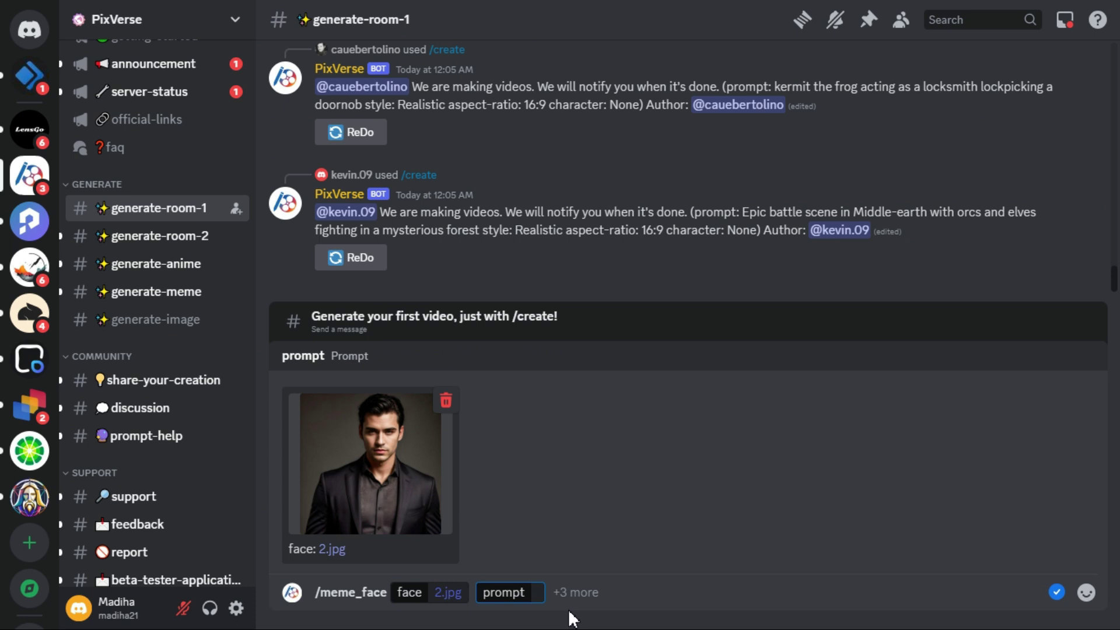
type("Young boy wearing hat")
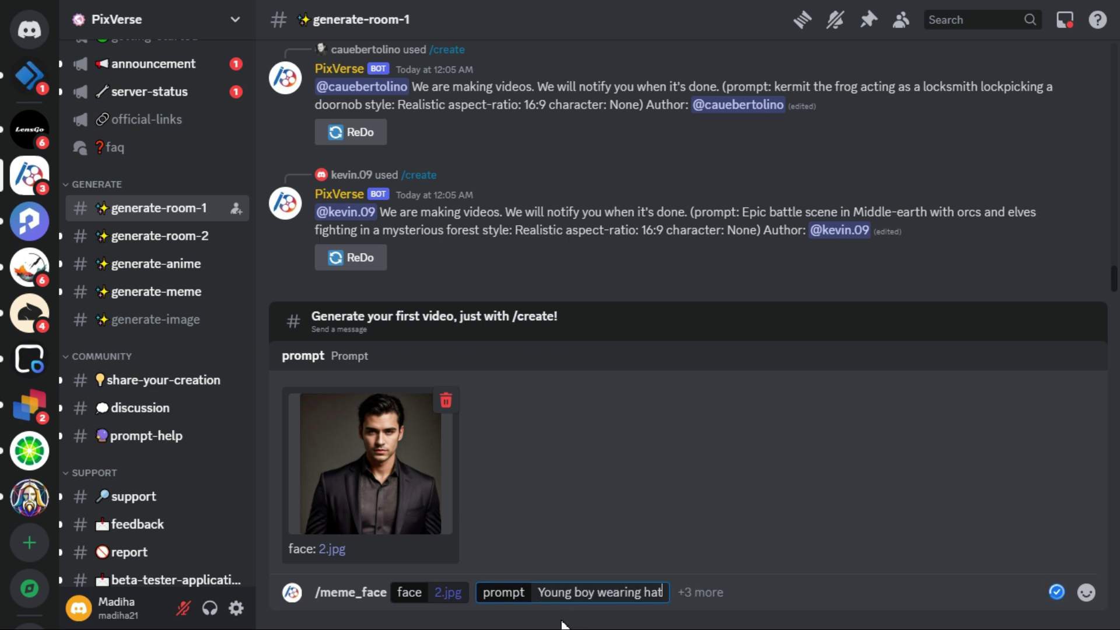
Submit the /meme_face command with a 16:9 aspect ratio and play the generated video of the boy
left_click(699, 594)
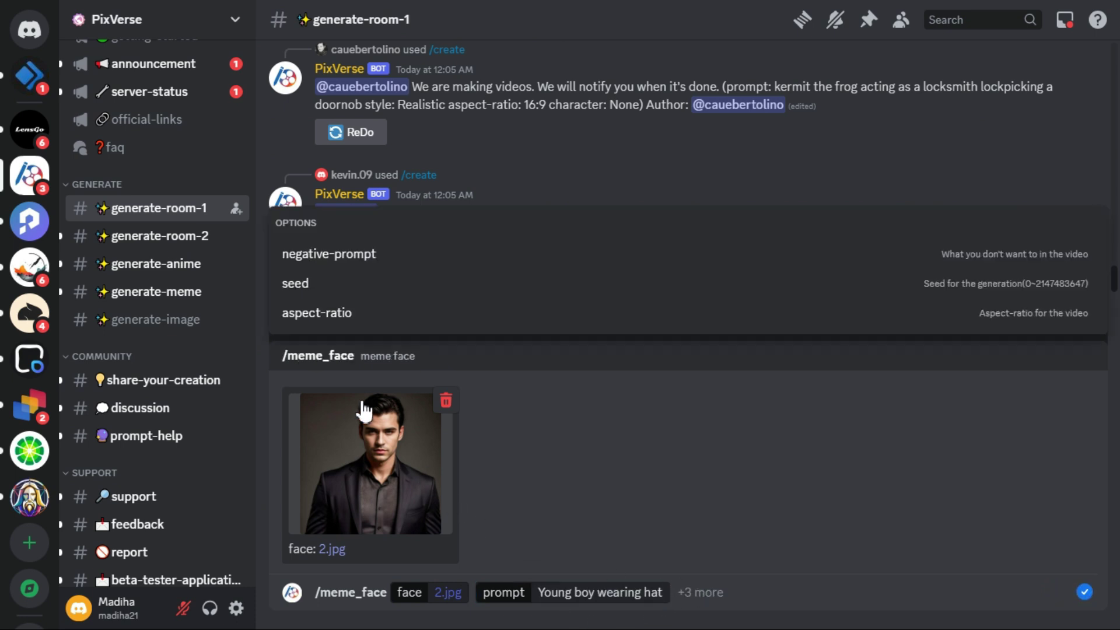
left_click(310, 316)
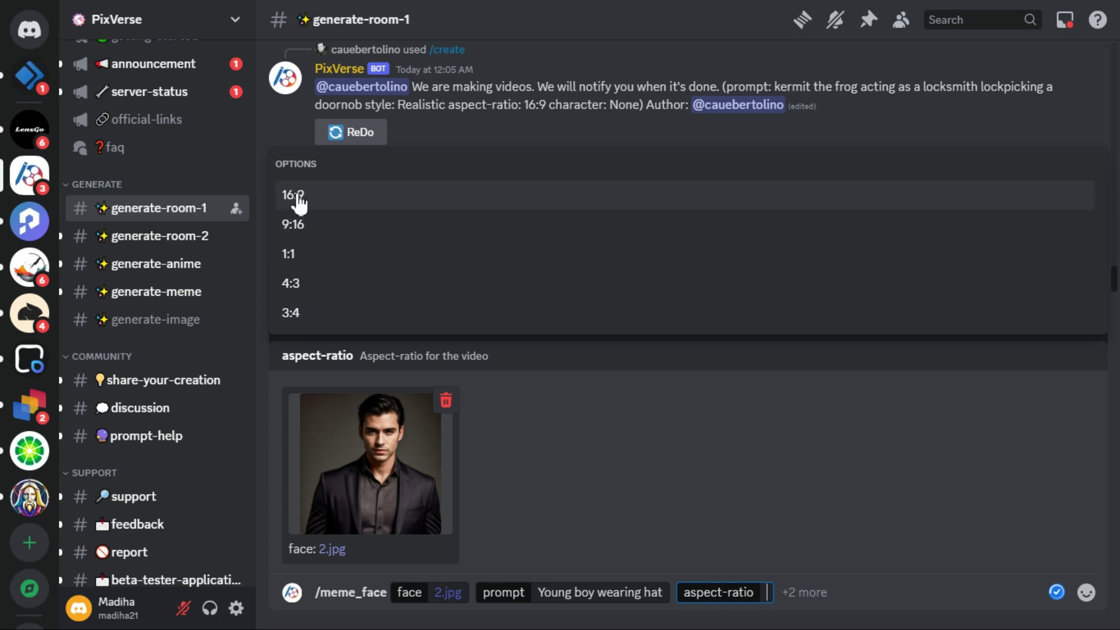
left_click(298, 196)
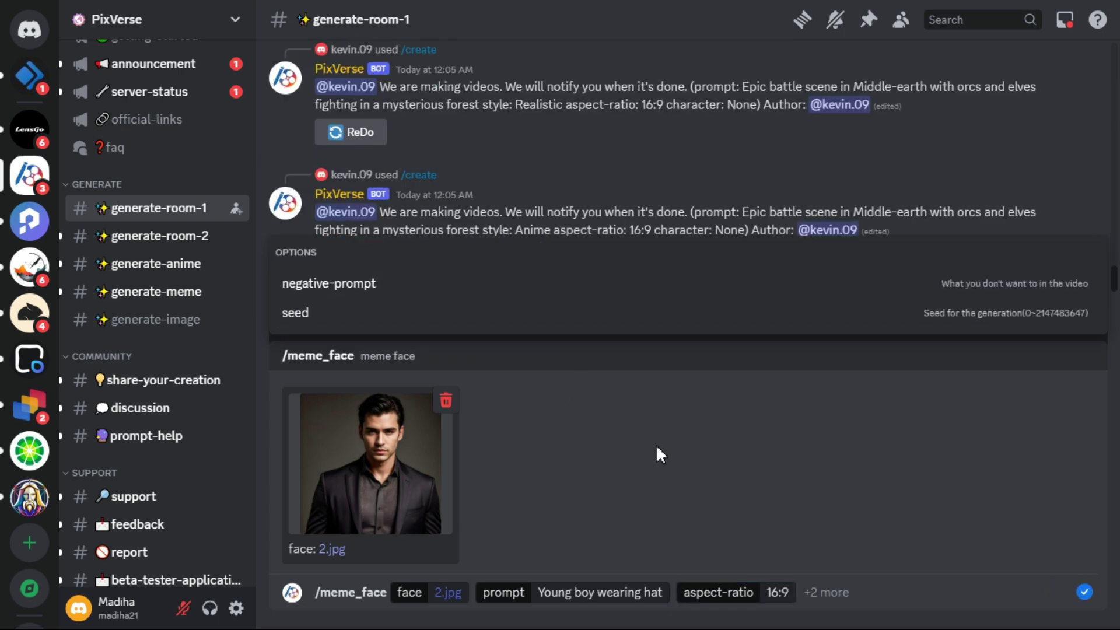
key("Return")
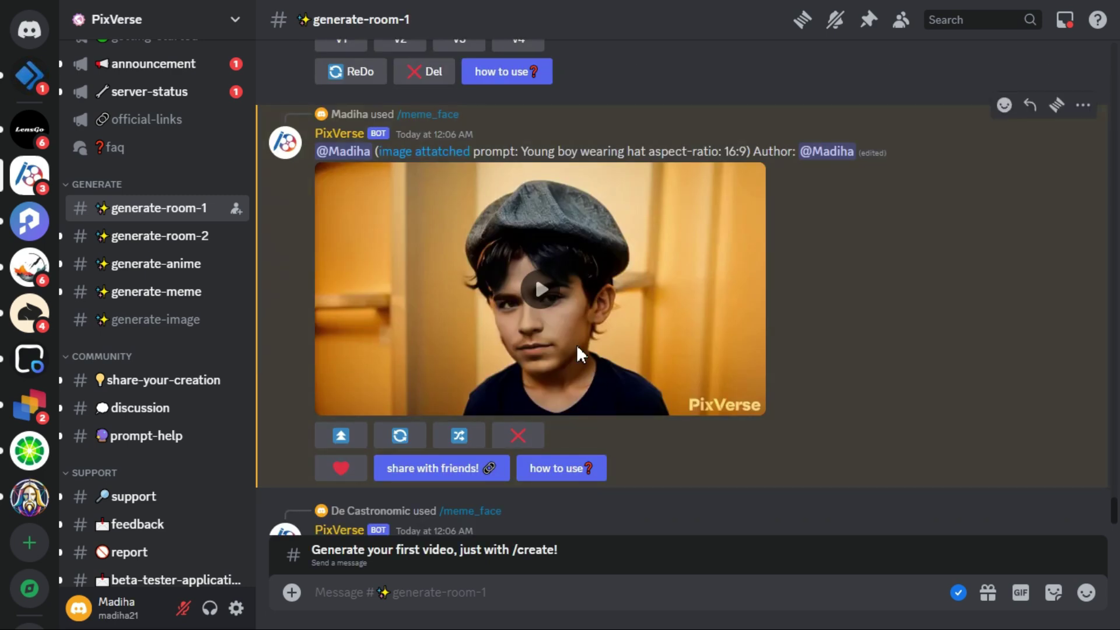
left_click(542, 291)
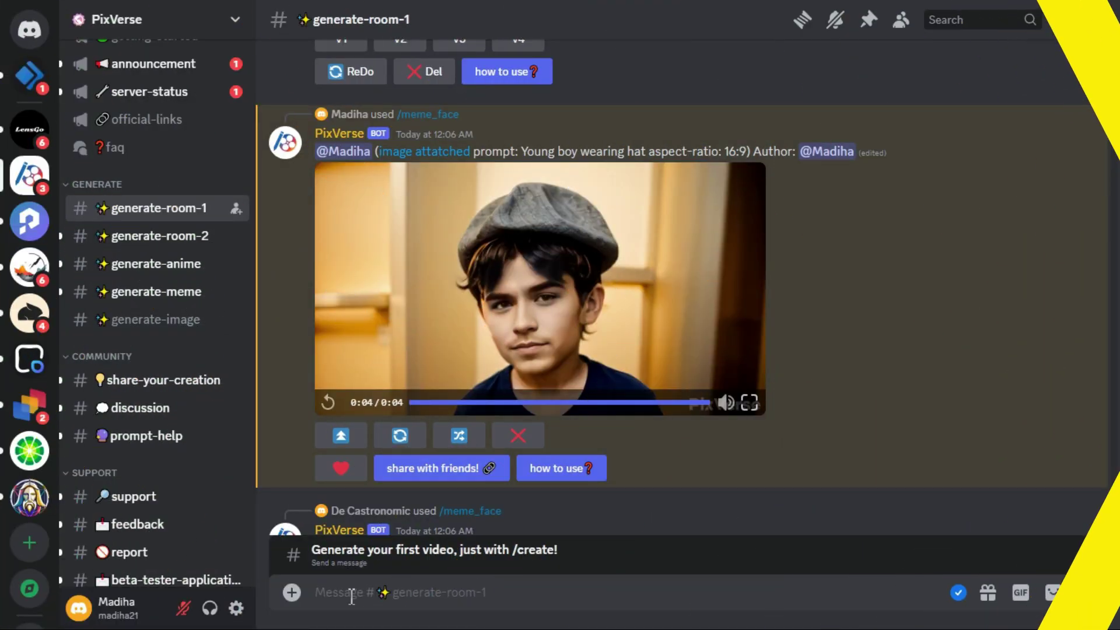
Start an /animate command and attach 1.jpg, the picture of the woman, as its image
left_click(351, 598)
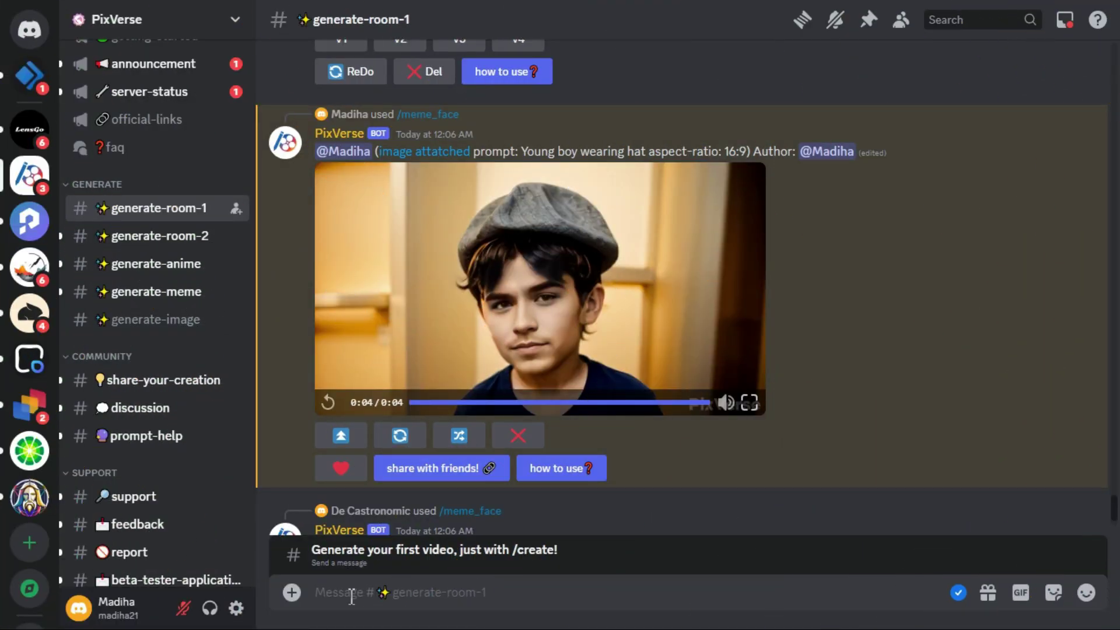
type("/")
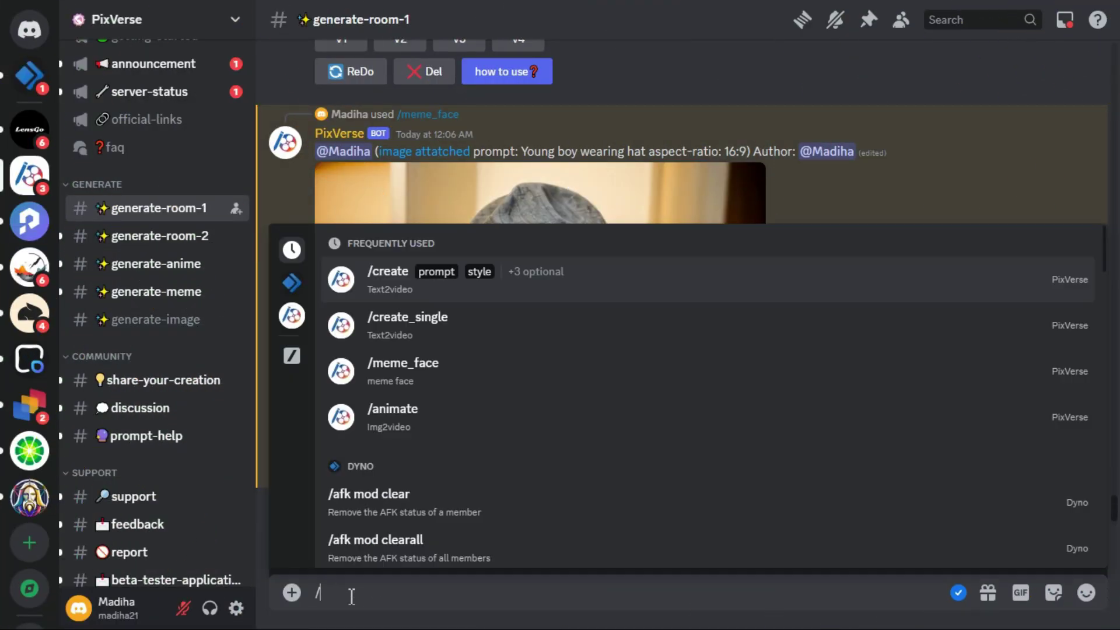
left_click(384, 419)
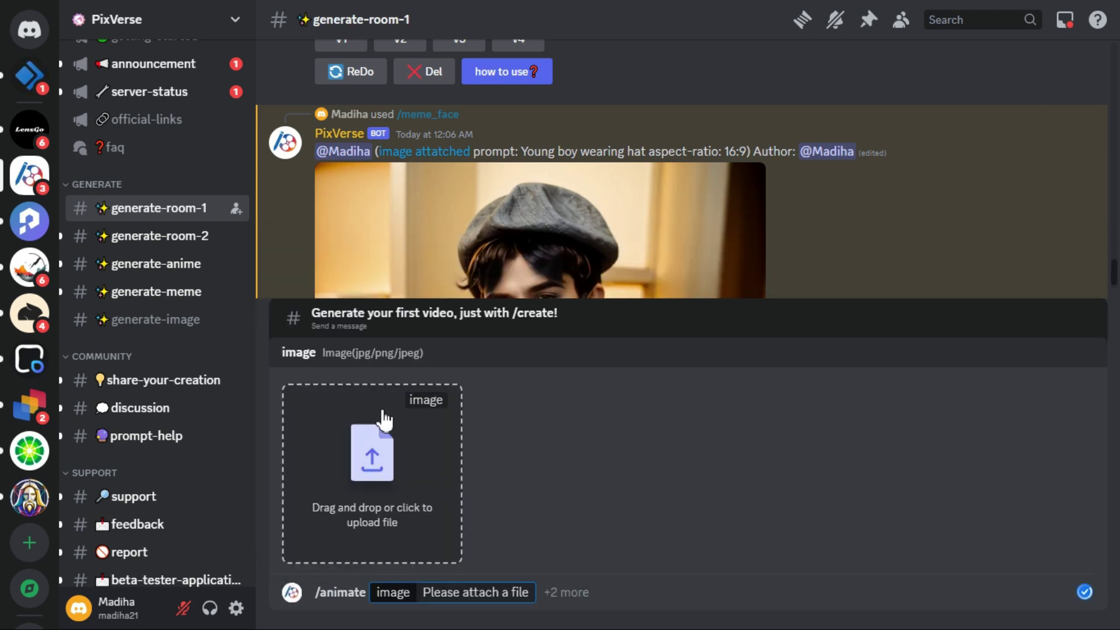
left_click(372, 470)
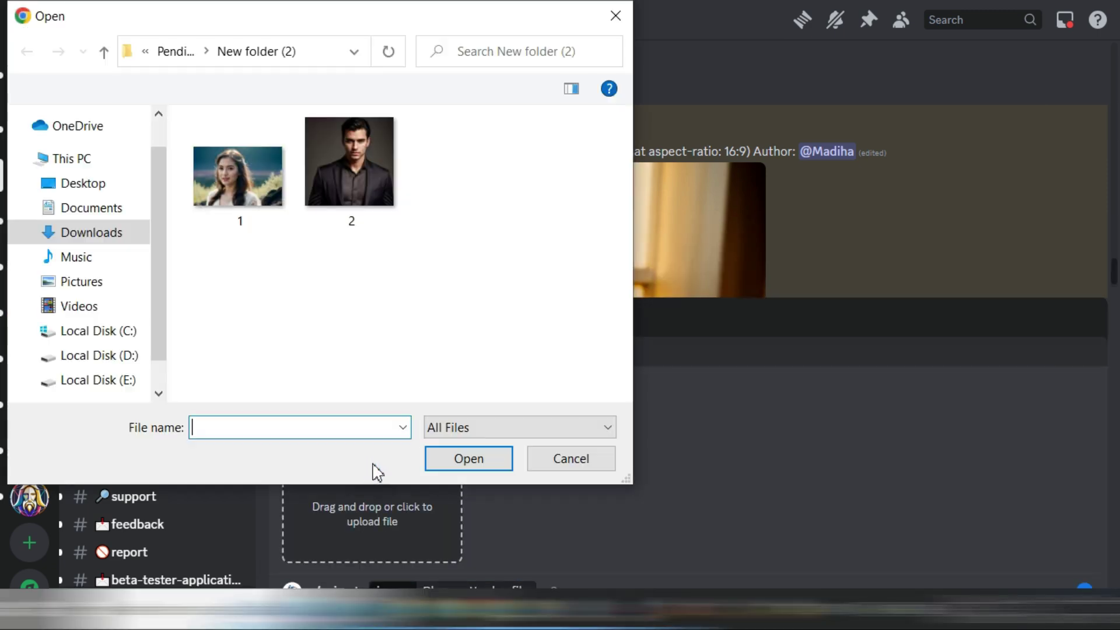
left_click(230, 181)
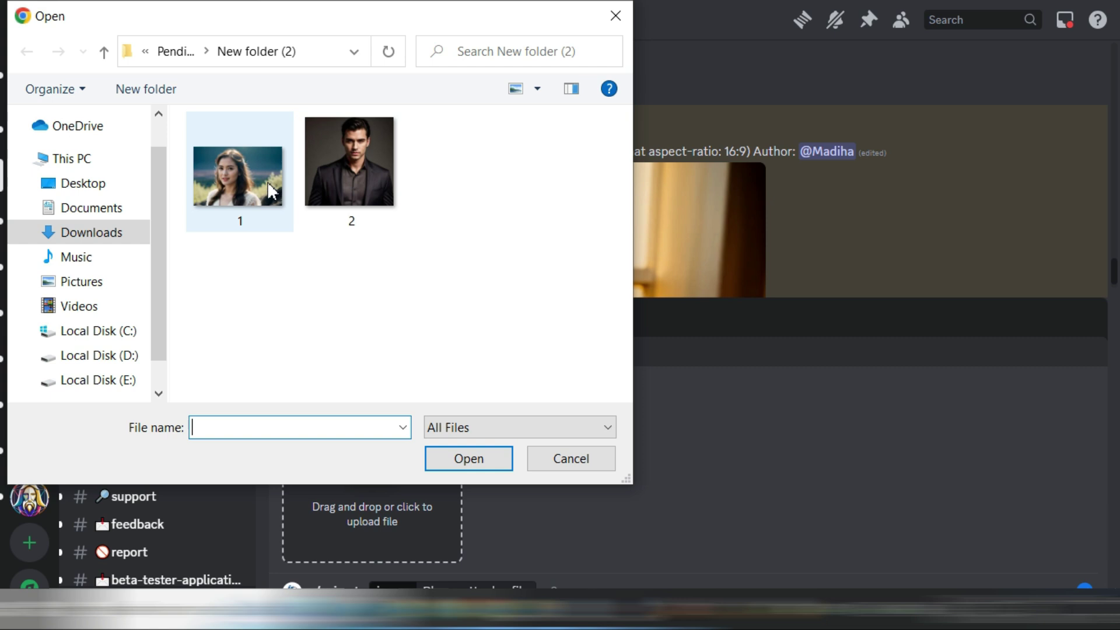
double_click(229, 181)
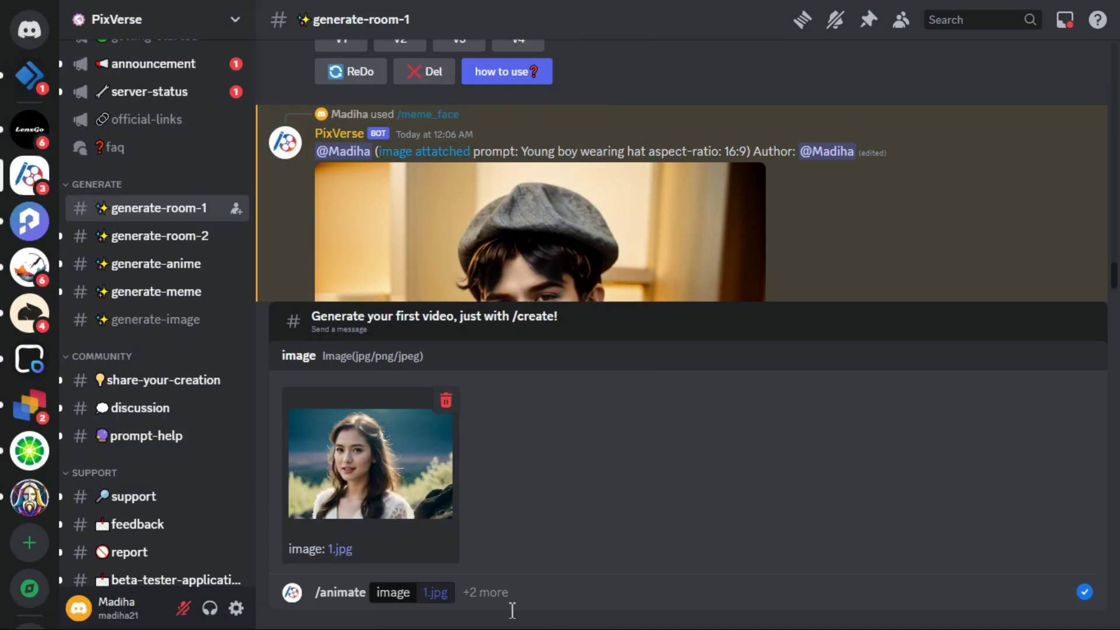
Set the animation's motion strength to 9 and submit the /animate command
left_click(471, 594)
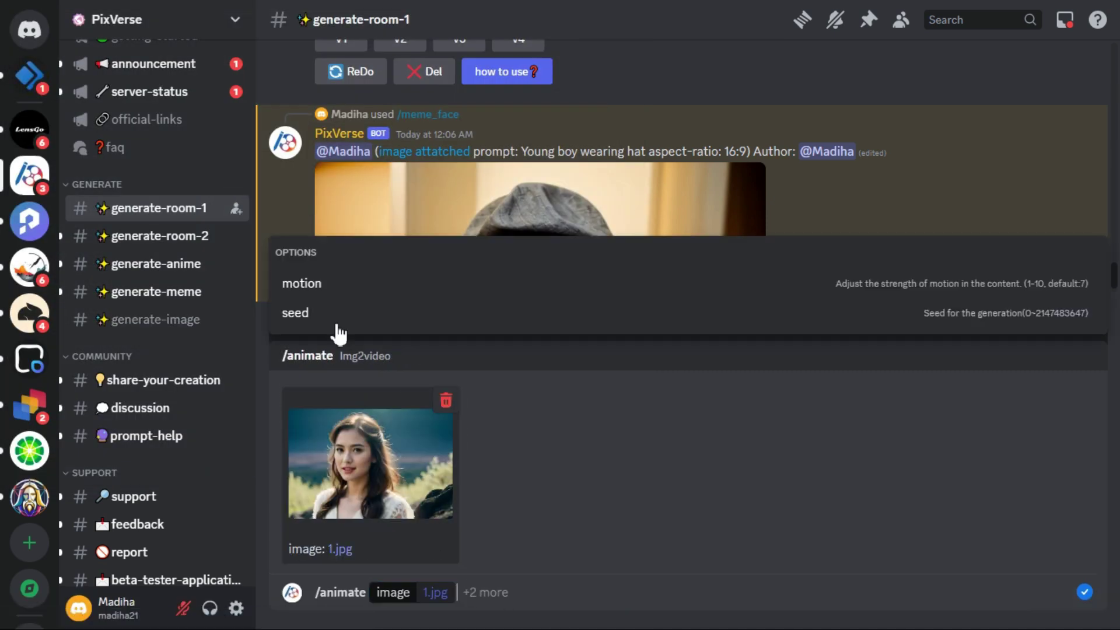
left_click(302, 284)
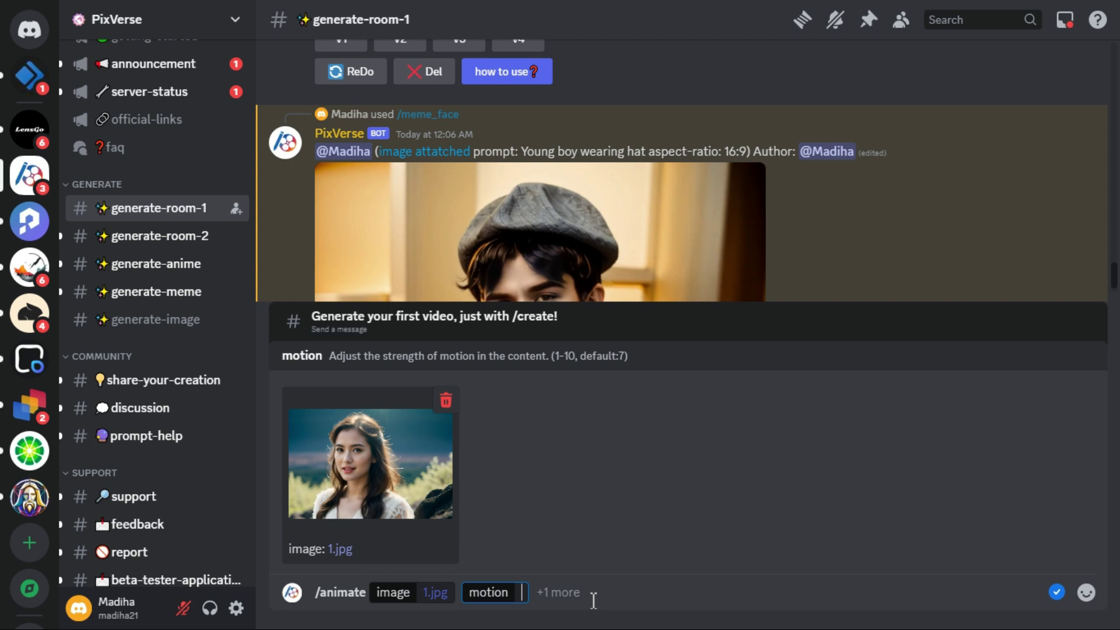
type("9")
left_click(566, 591)
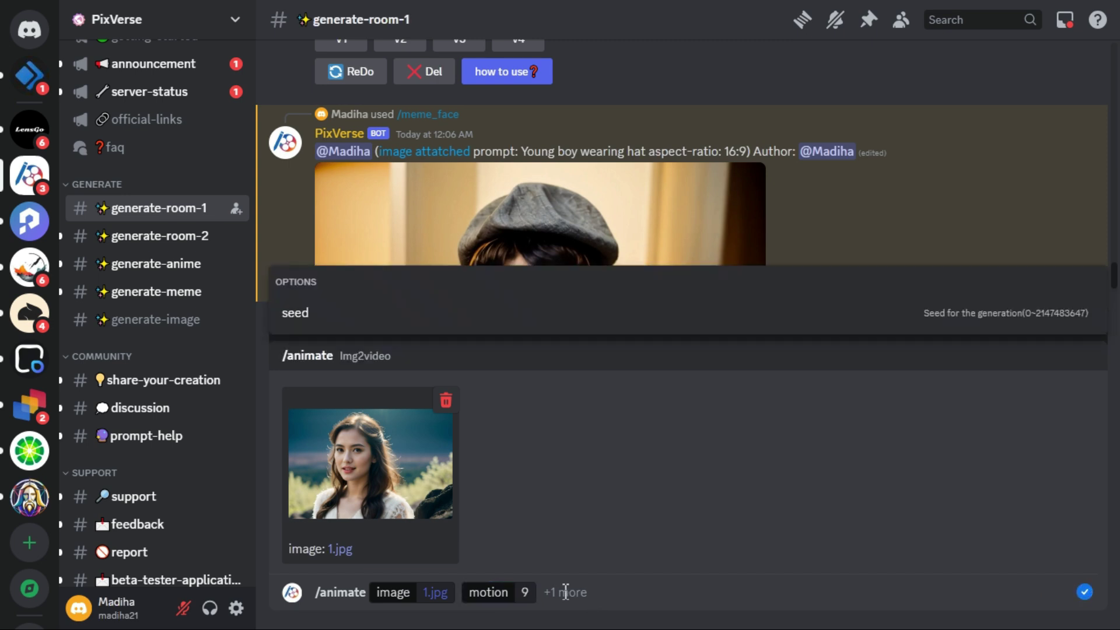
key("Return")
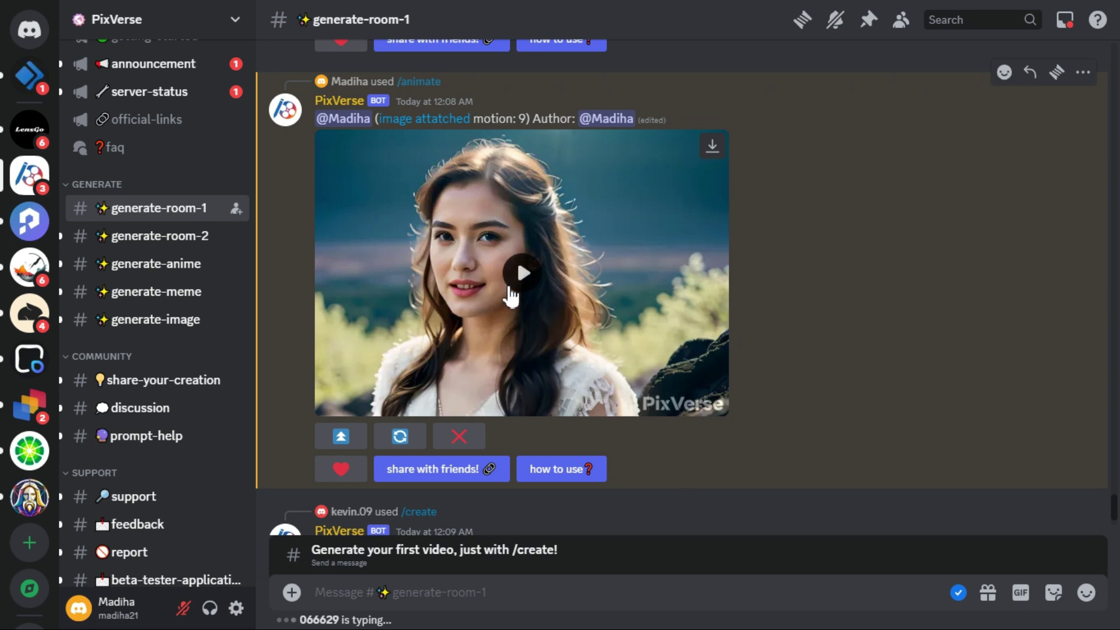
Play the animated video of the woman in full screen and replay it
left_click(525, 277)
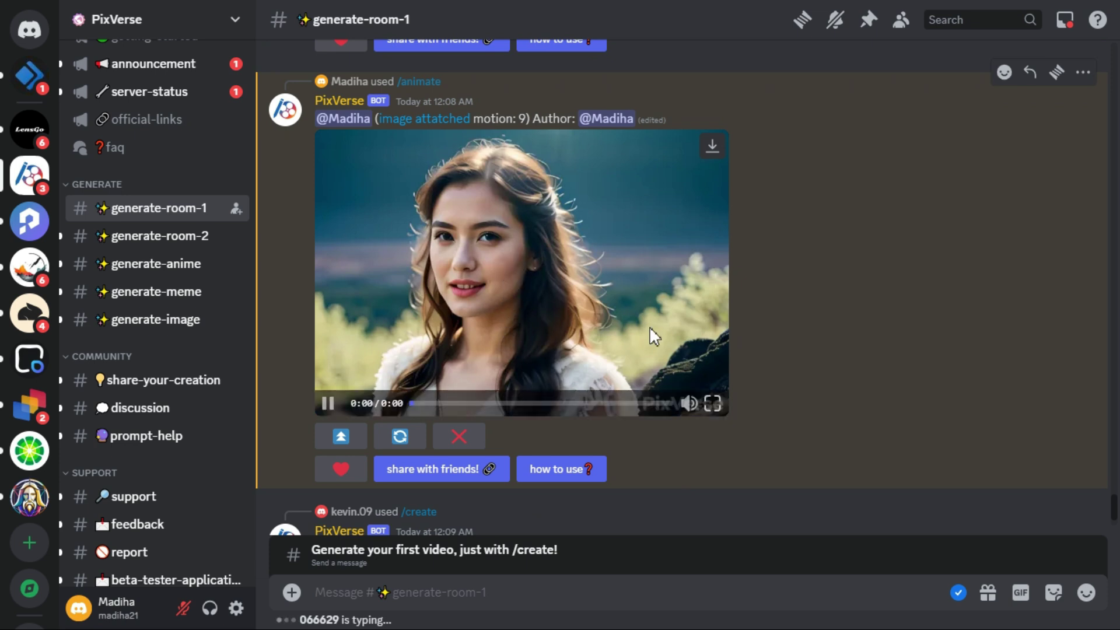
left_click(712, 403)
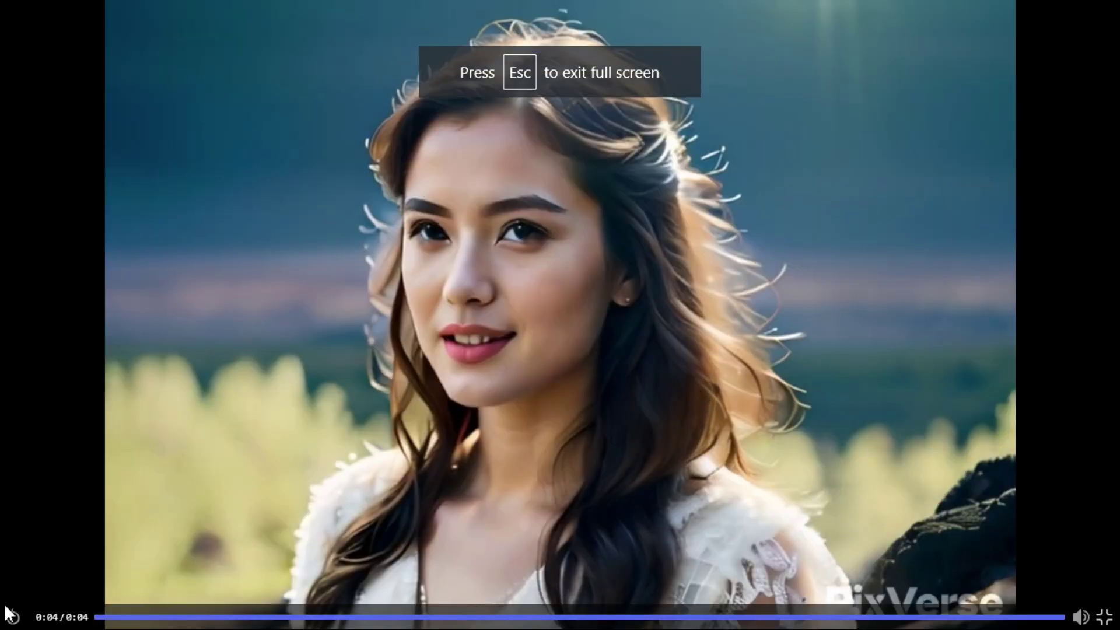
left_click(11, 616)
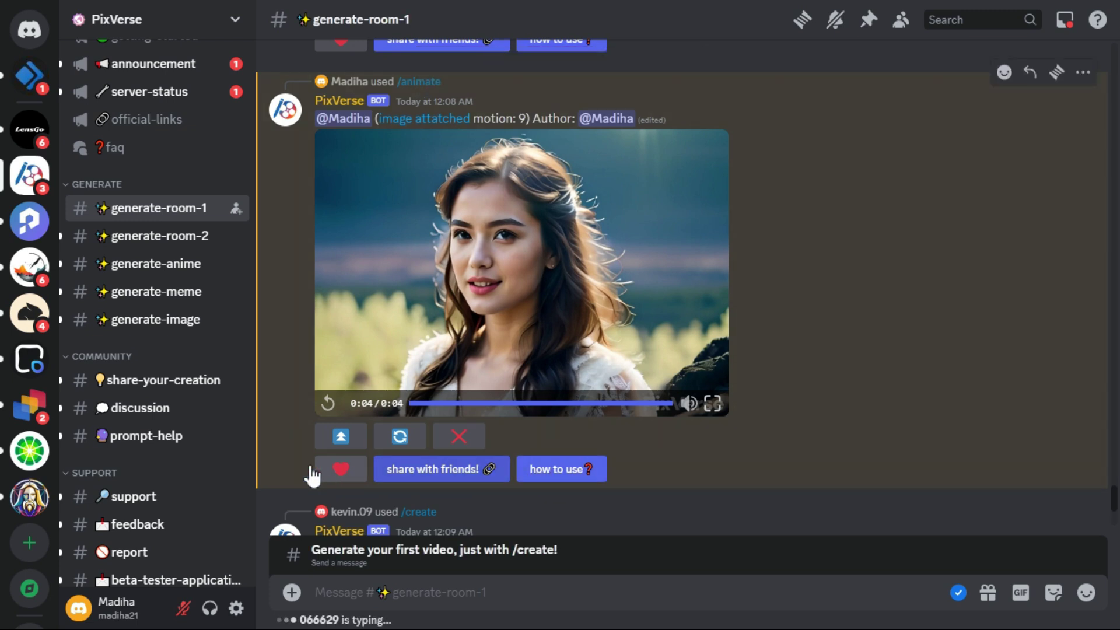
In the generate-image channel, submit an /image command with the prompt "Woman walking in a busy street, with traffic all around her --size 16:9"
mouse_move(158, 323)
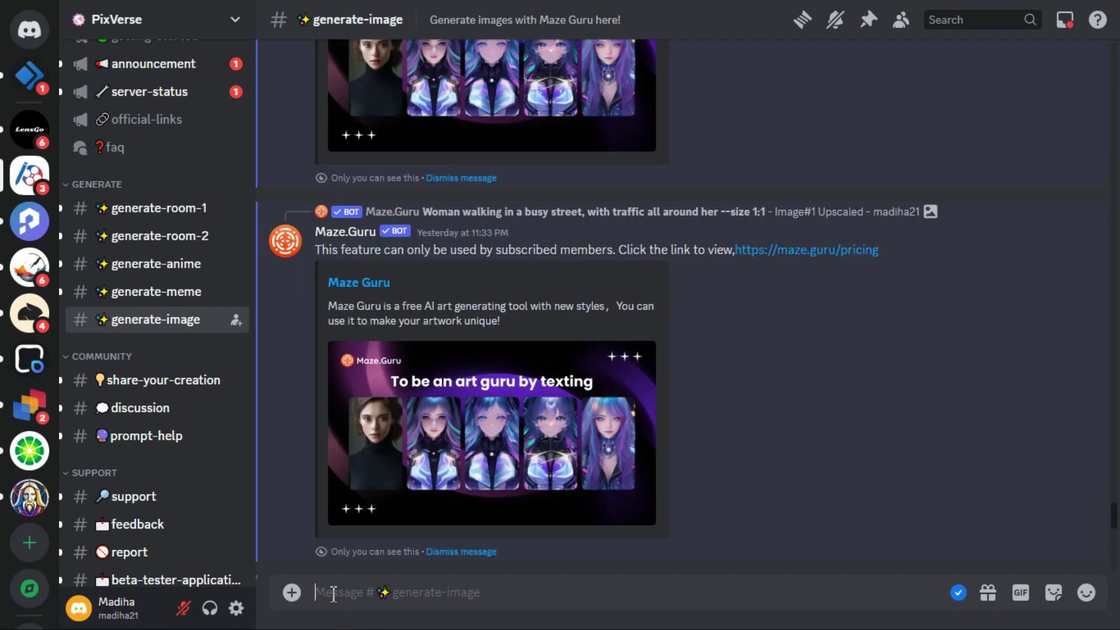
type("/")
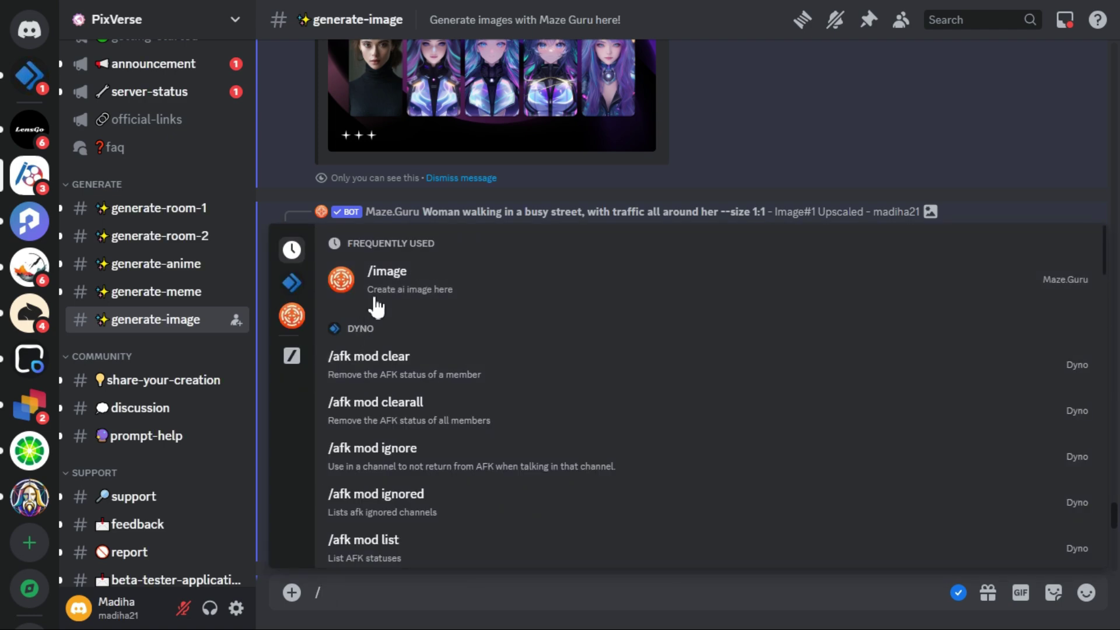
left_click(378, 273)
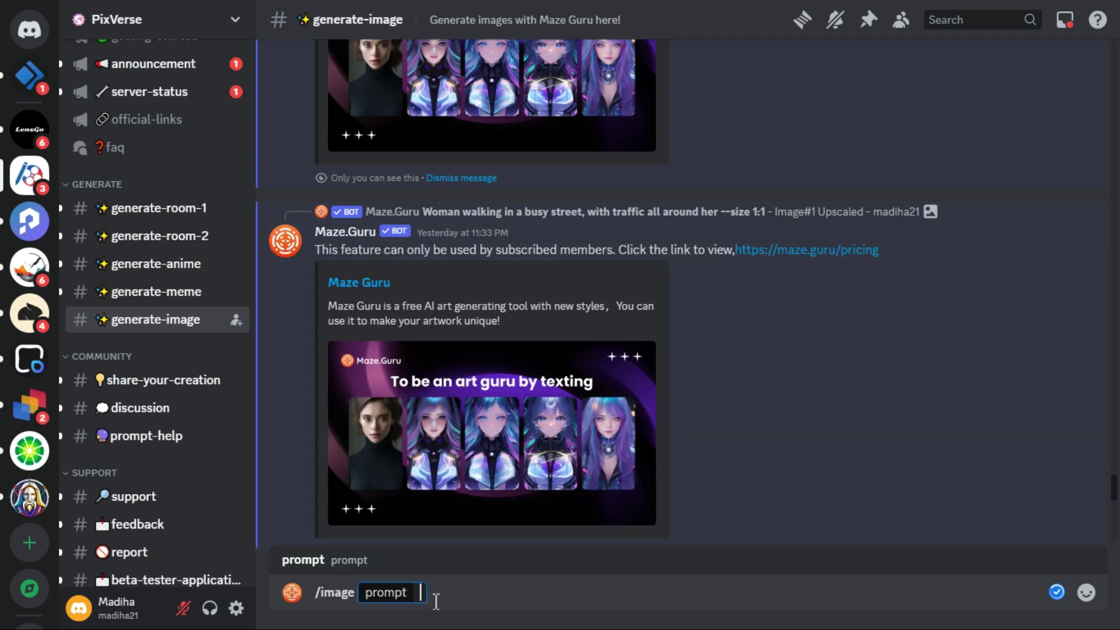
type("Woman walking in a busy street, with traffic all around her")
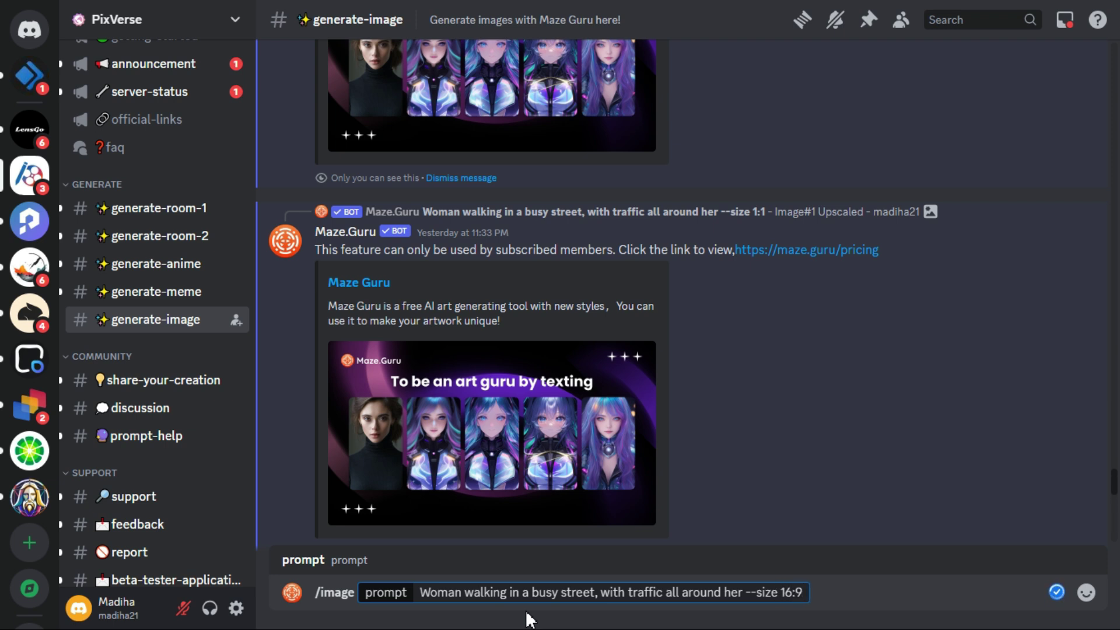
key("Return")
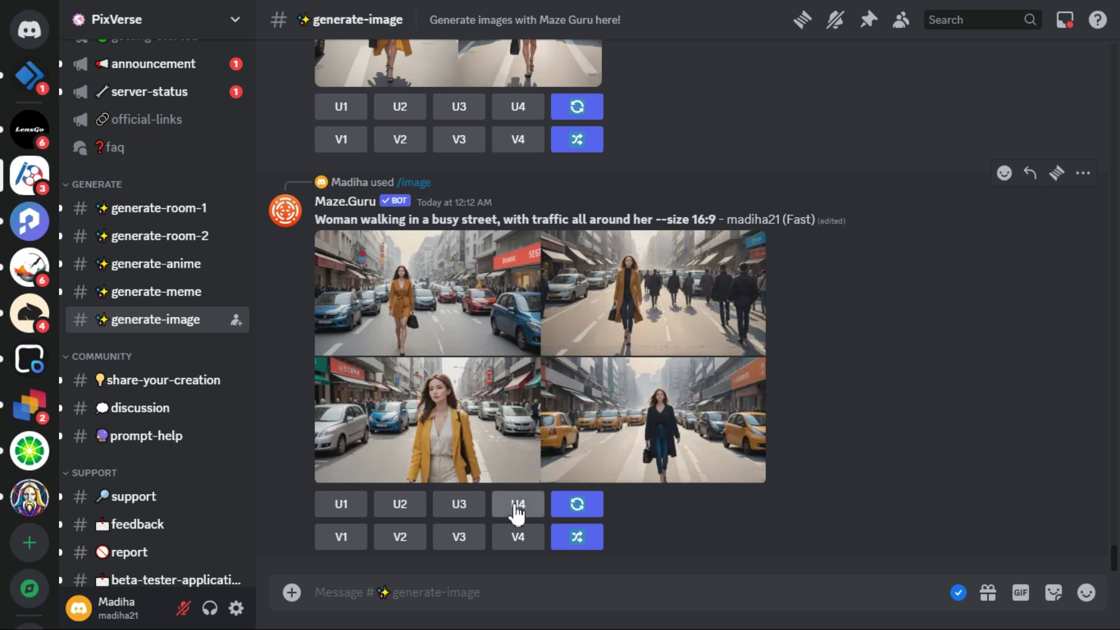
Upscale the first of the four generated street images
left_click(343, 509)
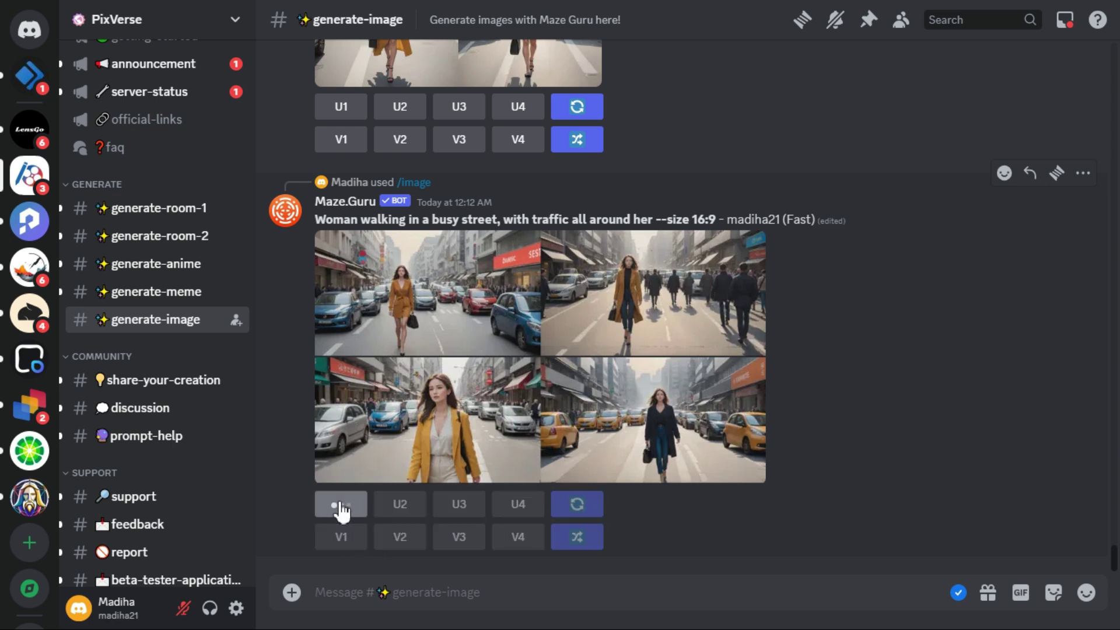